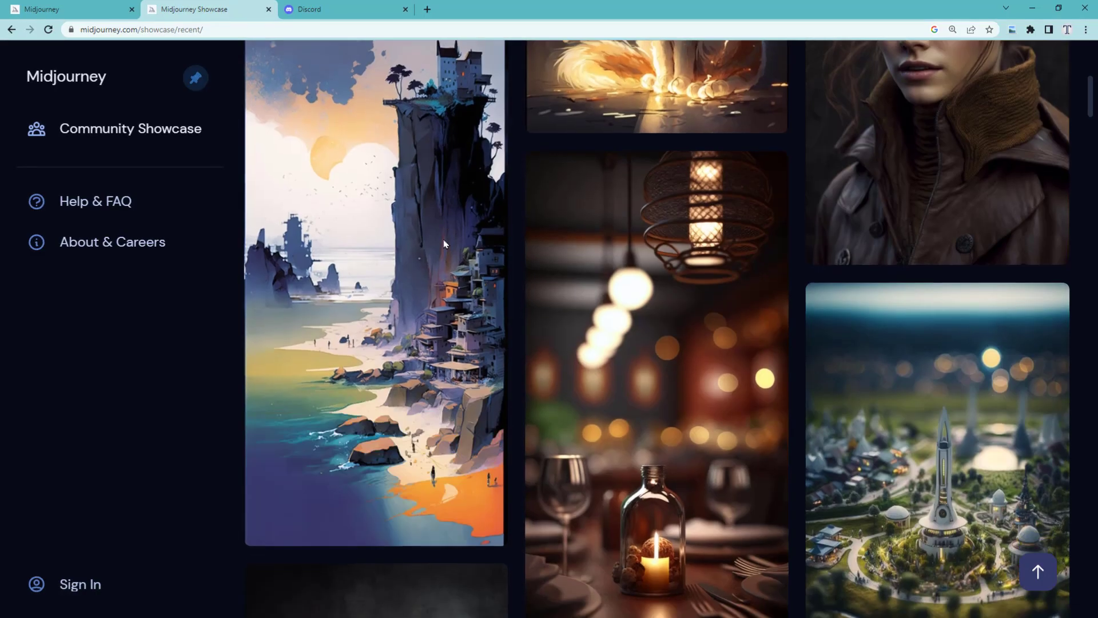
scroll(445, 244, "down", 1)
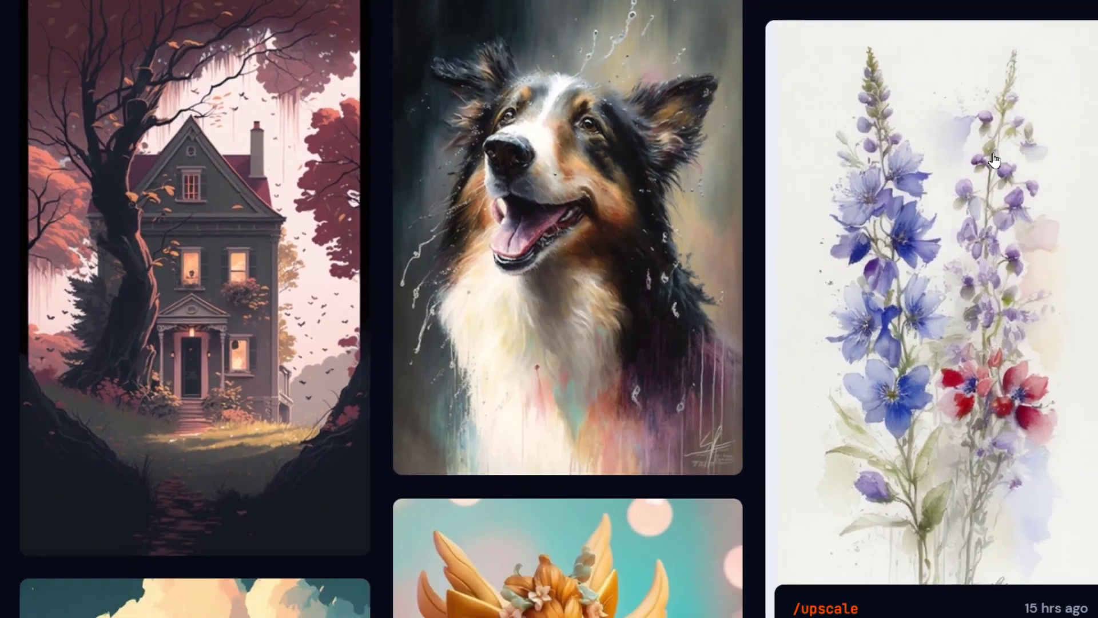
scroll(657, 241, "down", 20)
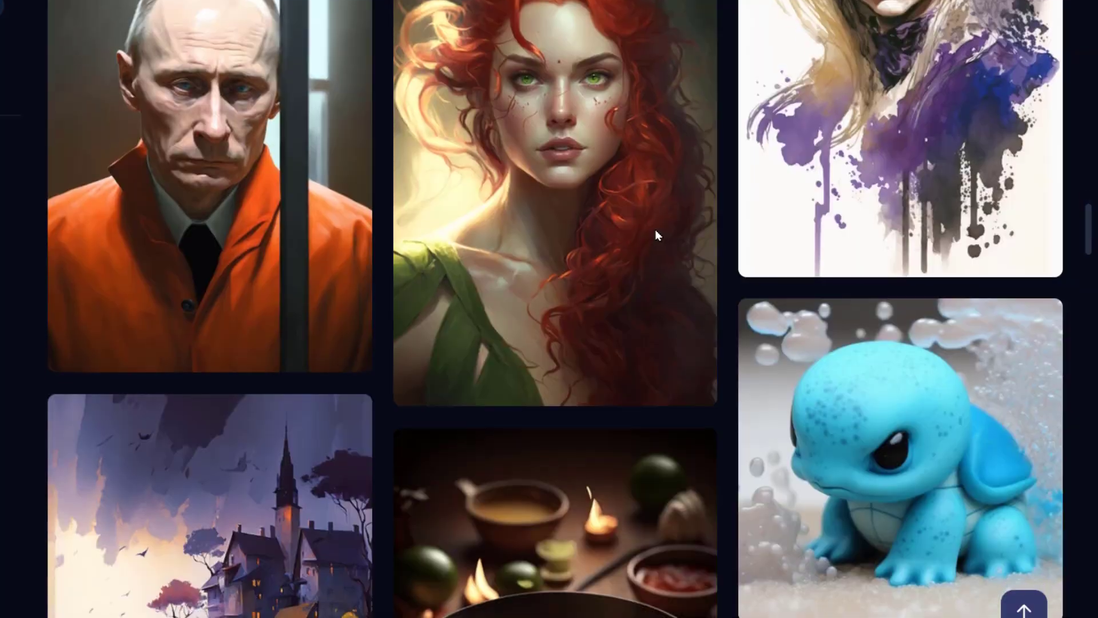
scroll(656, 235, "down", 3)
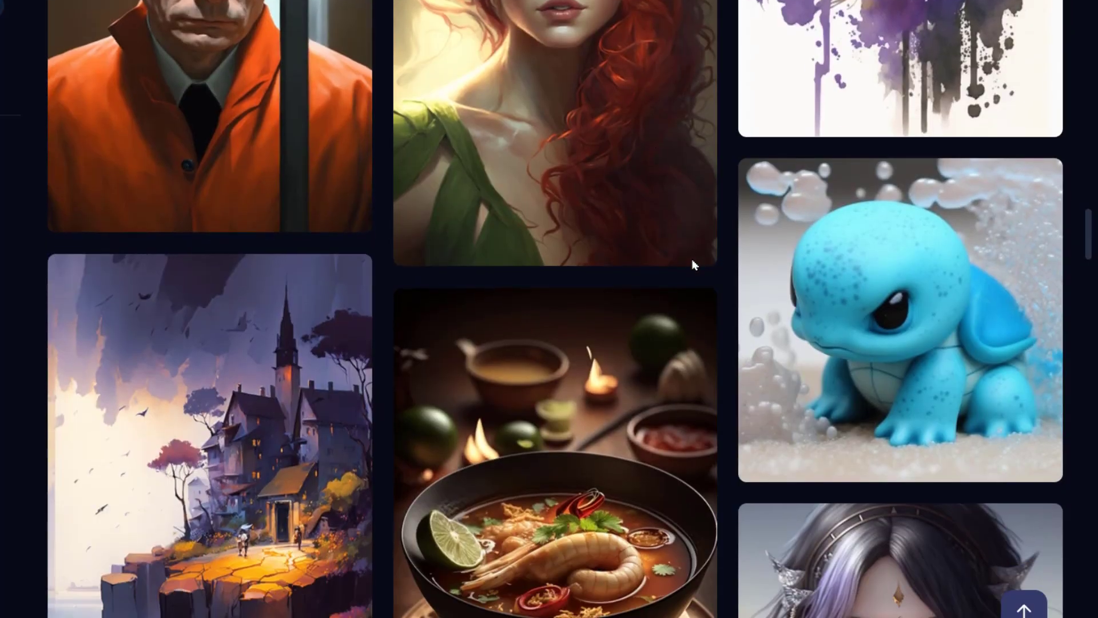
scroll(652, 341, "down", 8)
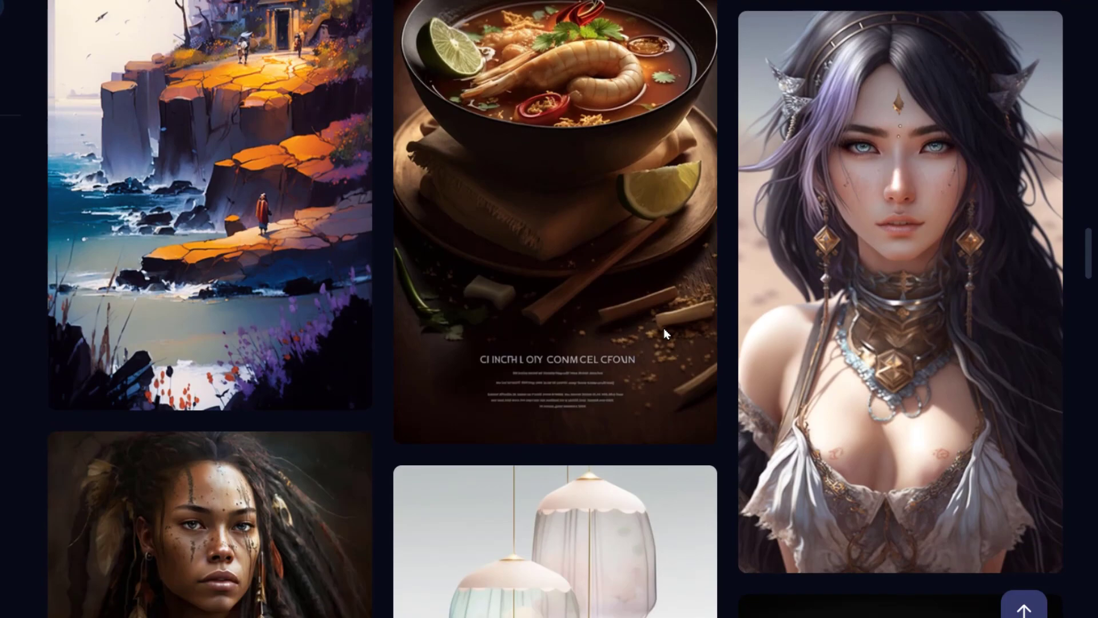
scroll(664, 328, "down", 20)
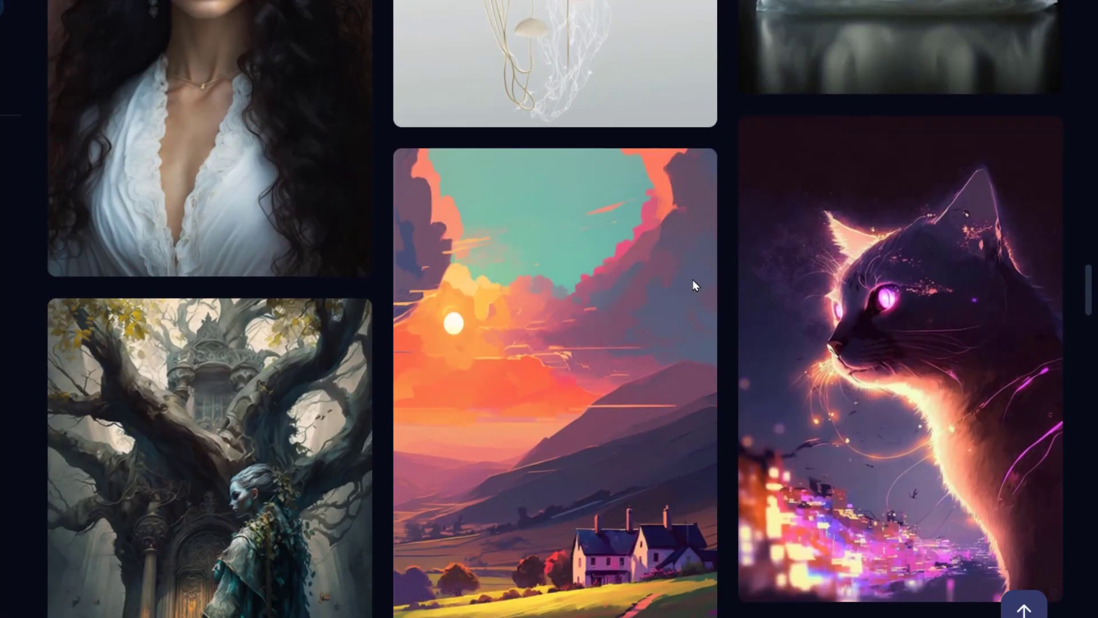
scroll(695, 285, "down", 5)
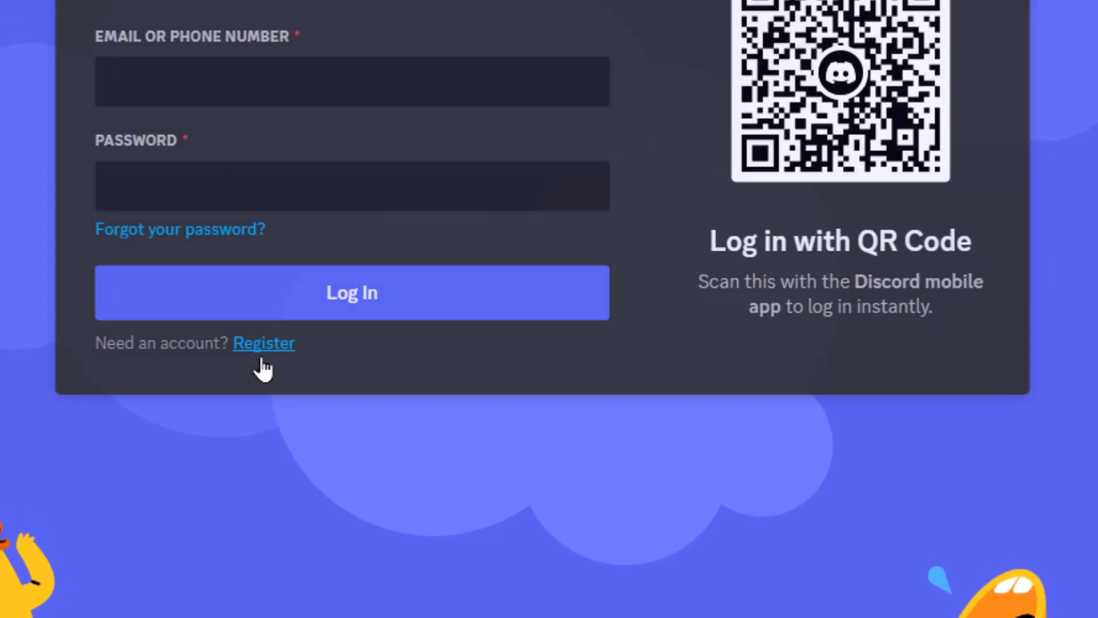
- Register a new Discord account and choose to verify it by email
left_click(260, 326)
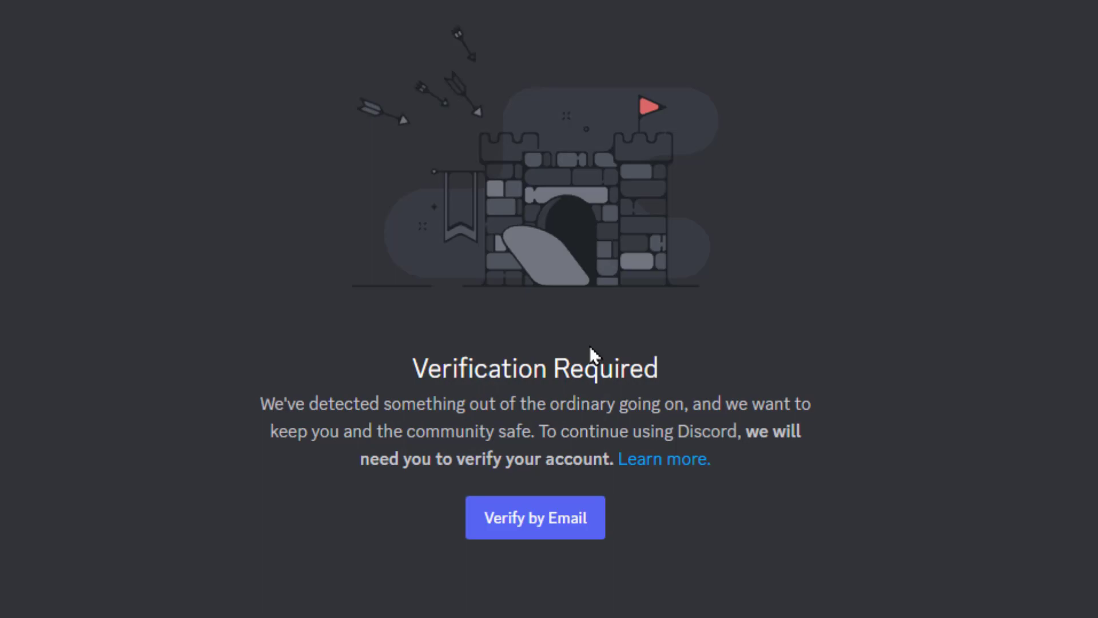
left_click(548, 534)
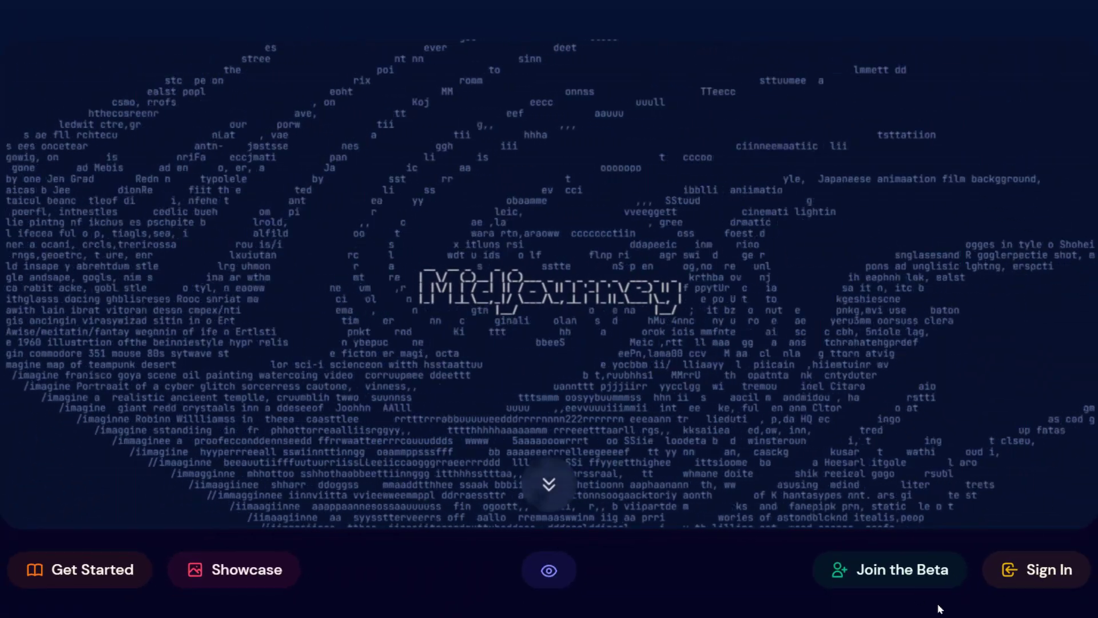
- Join the Midjourney server, answer North America in onboarding, and open newbies-149
left_click(898, 571)
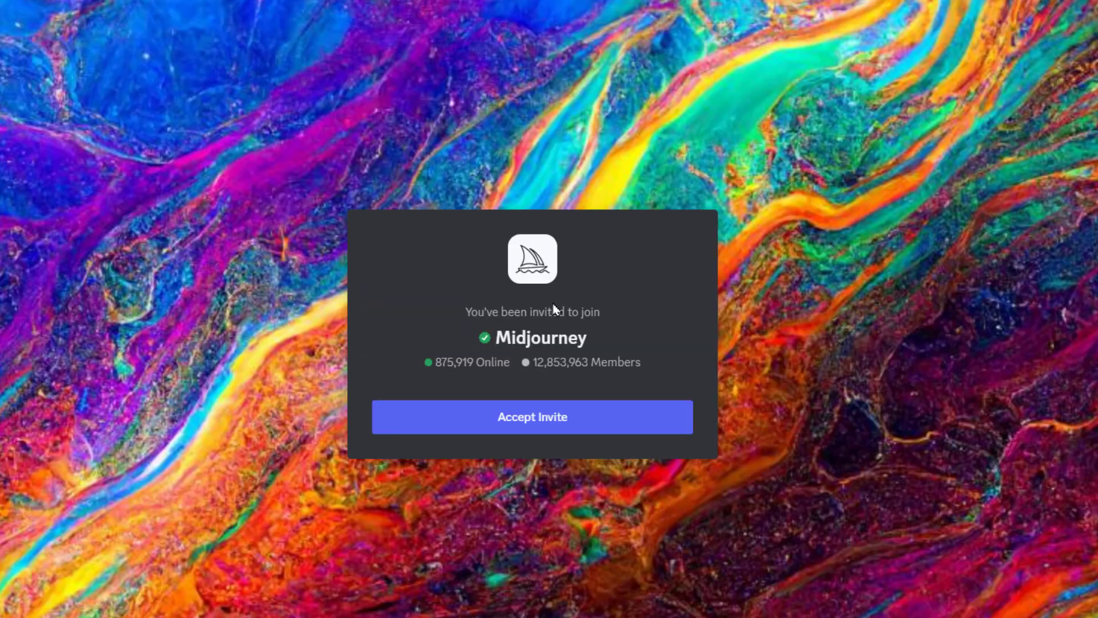
left_click(571, 418)
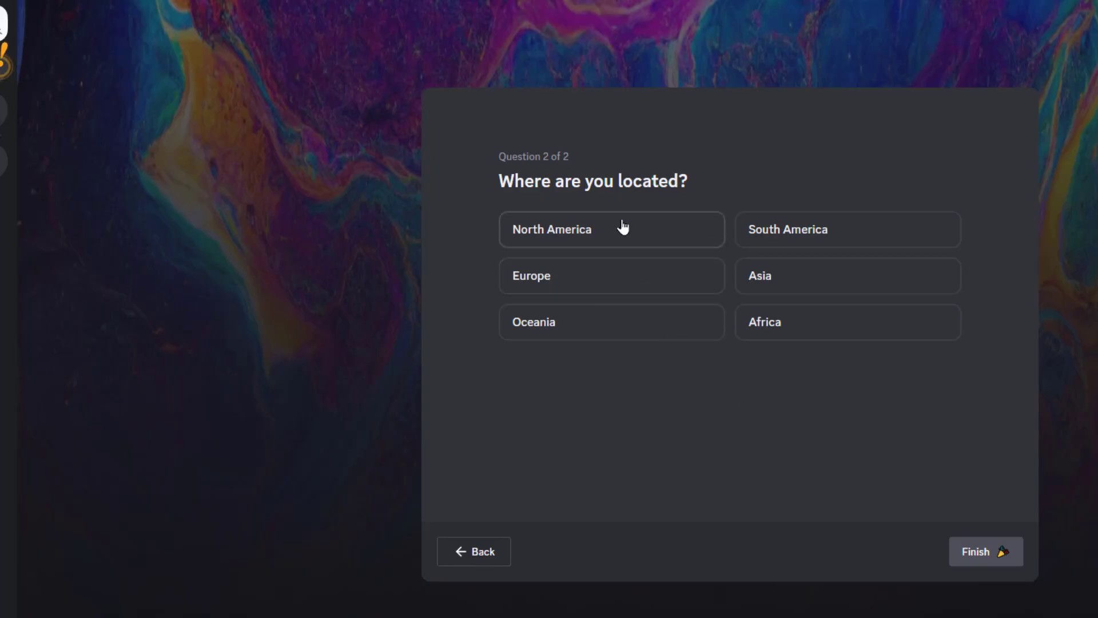
left_click(652, 231)
left_click(988, 553)
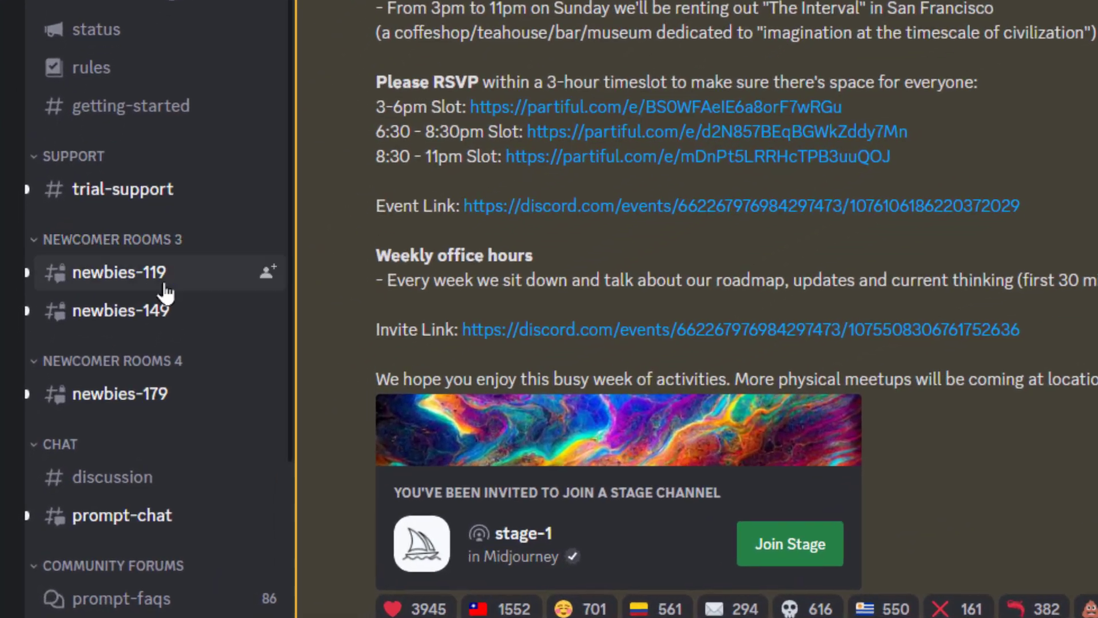
left_click(131, 310)
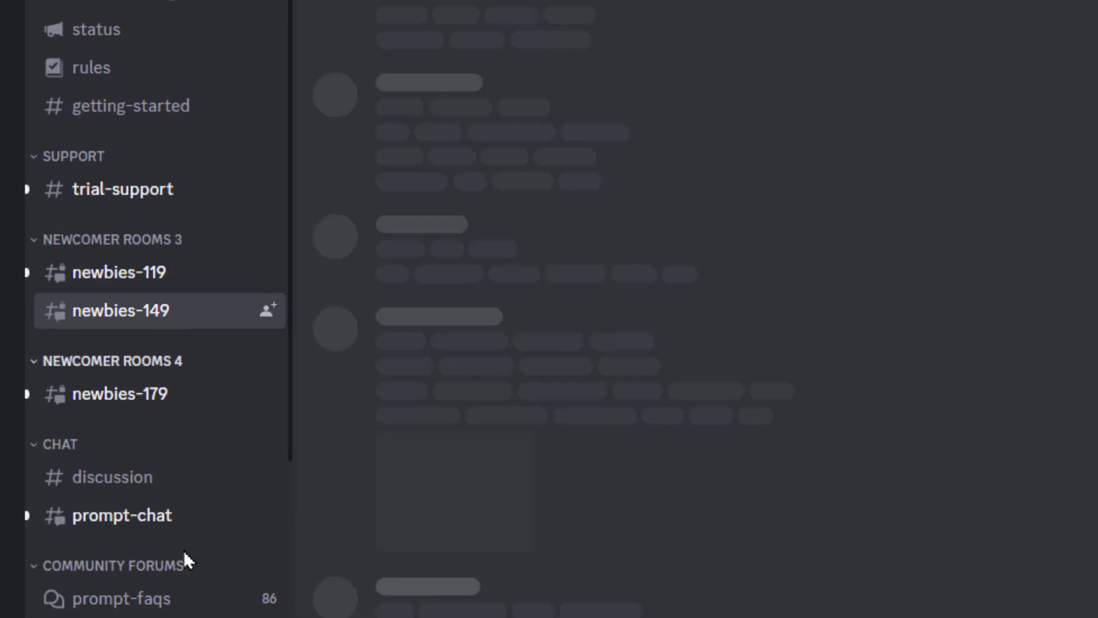
mouse_move(117, 401)
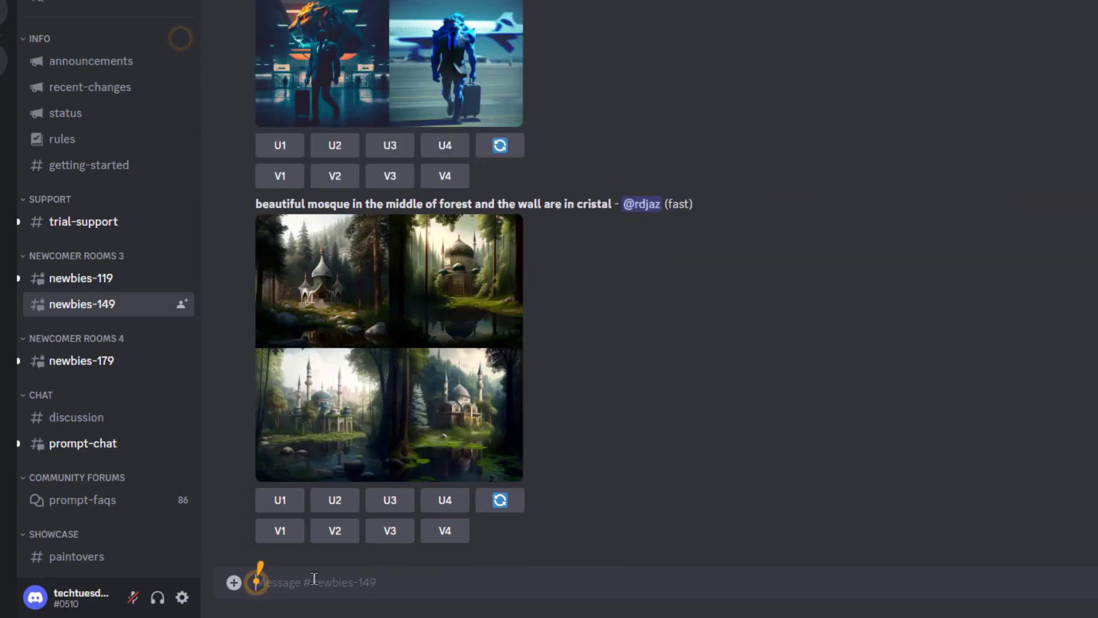
- Send the /info command to the Midjourney Bot in newbies-149
type("/i")
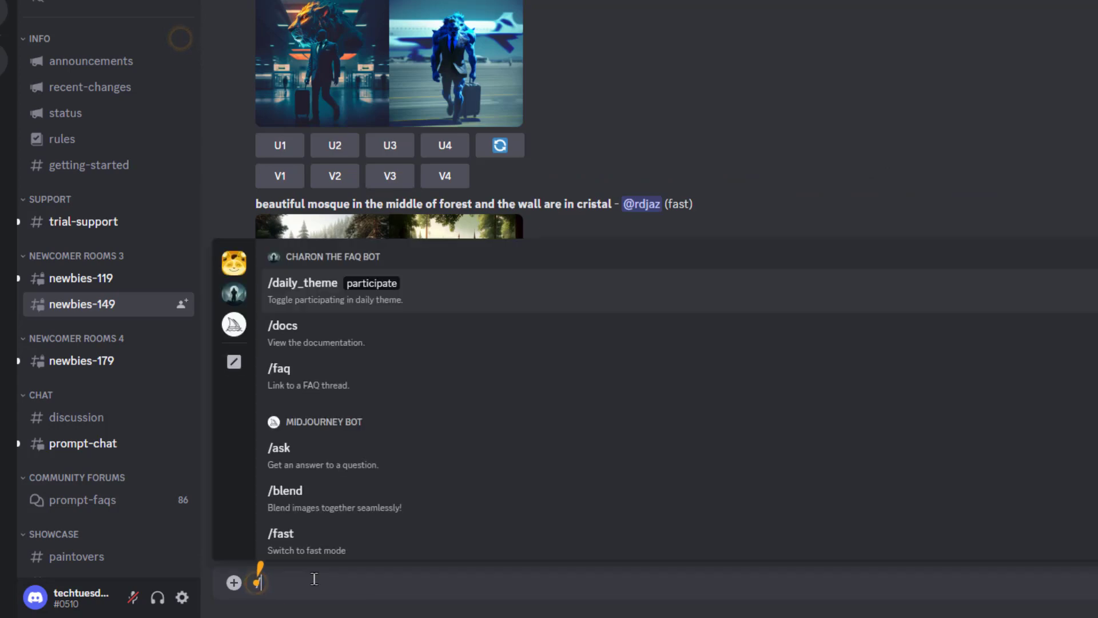
type("nfo")
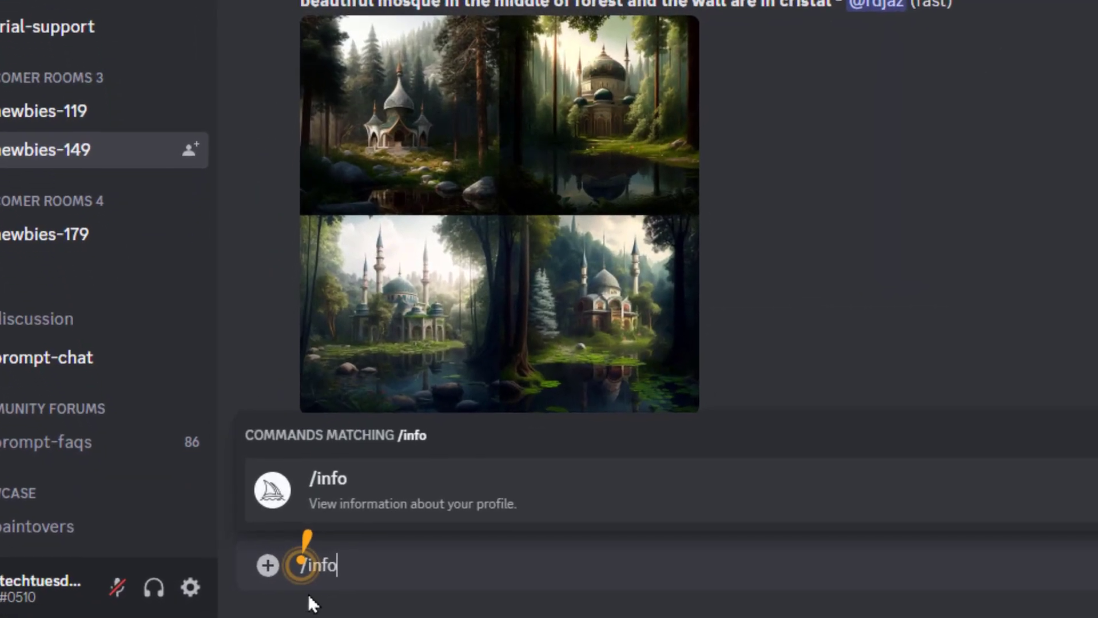
key("Return")
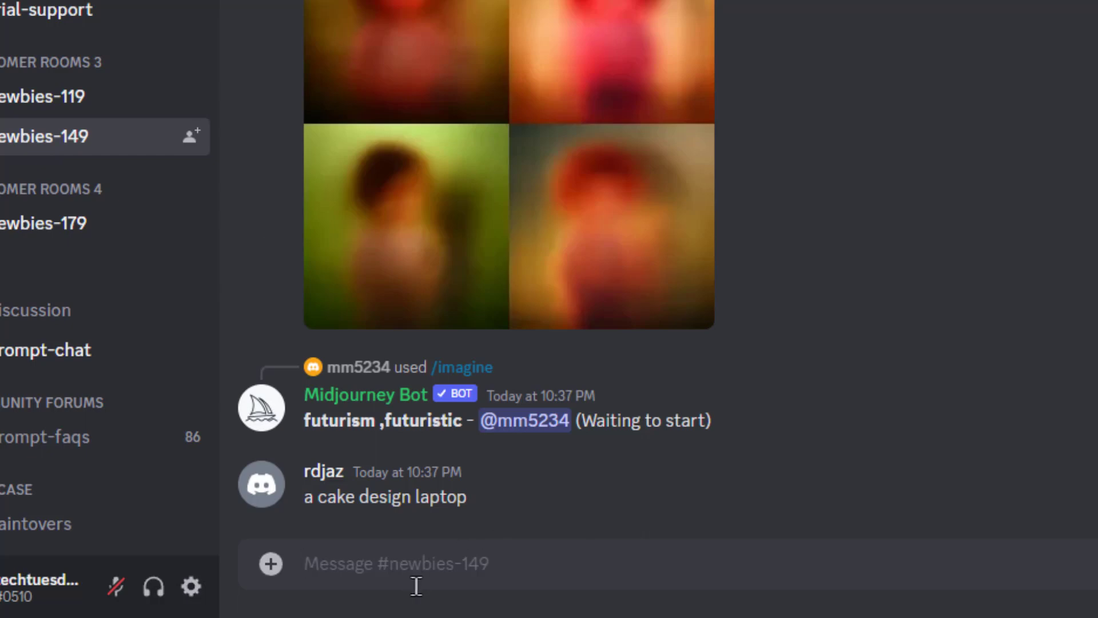
- Submit an /imagine request with the prompt 'American Breakfast'
type("/")
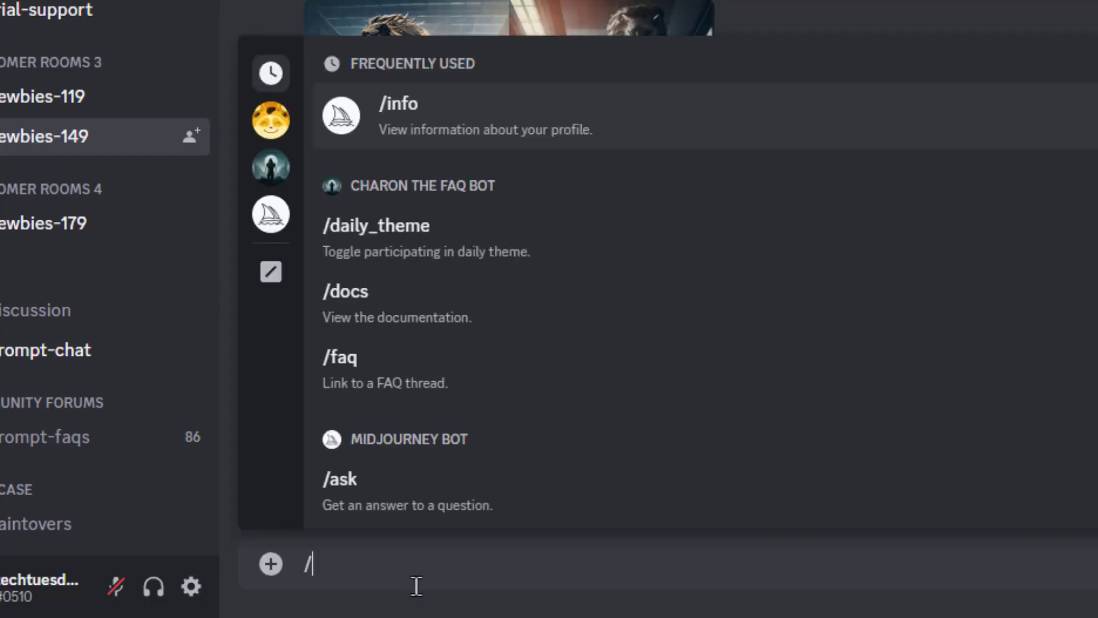
type("imagine")
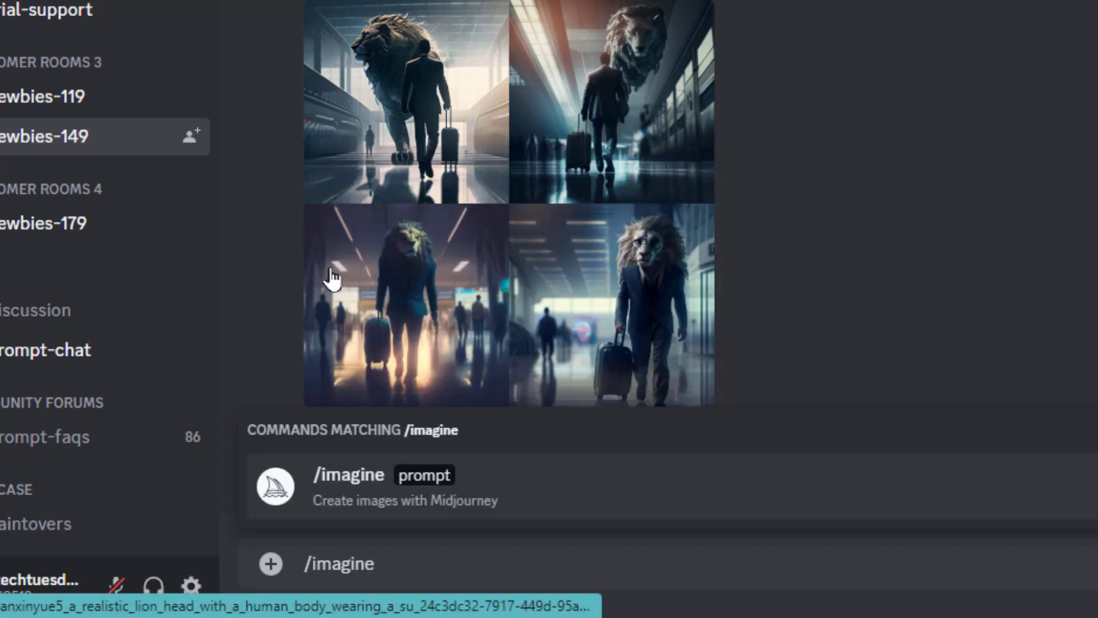
left_click(340, 504)
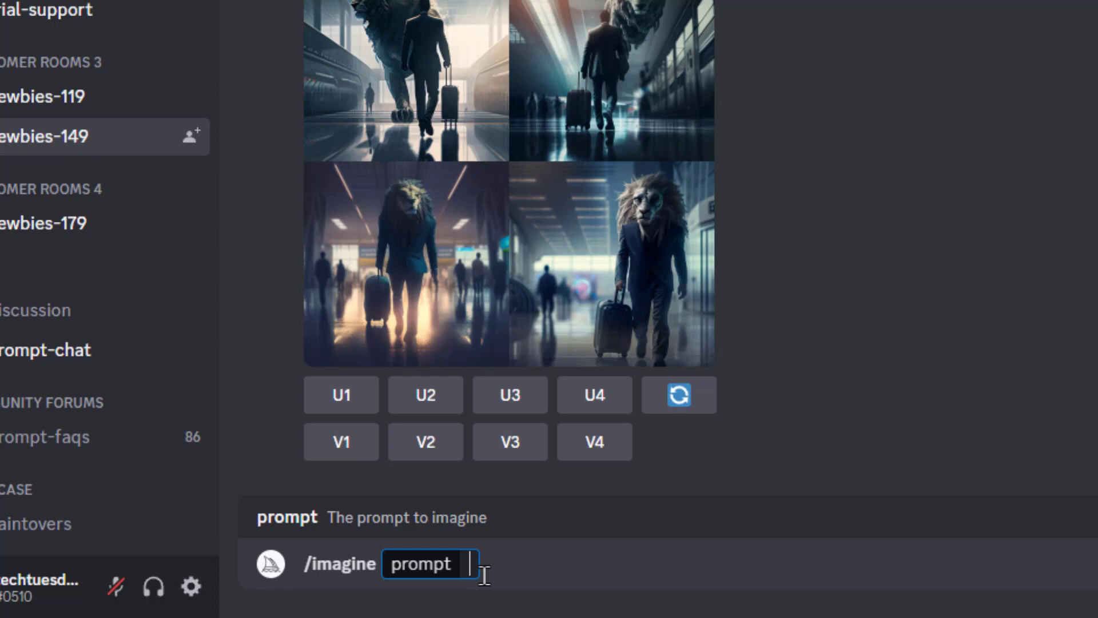
type("American Breakfast")
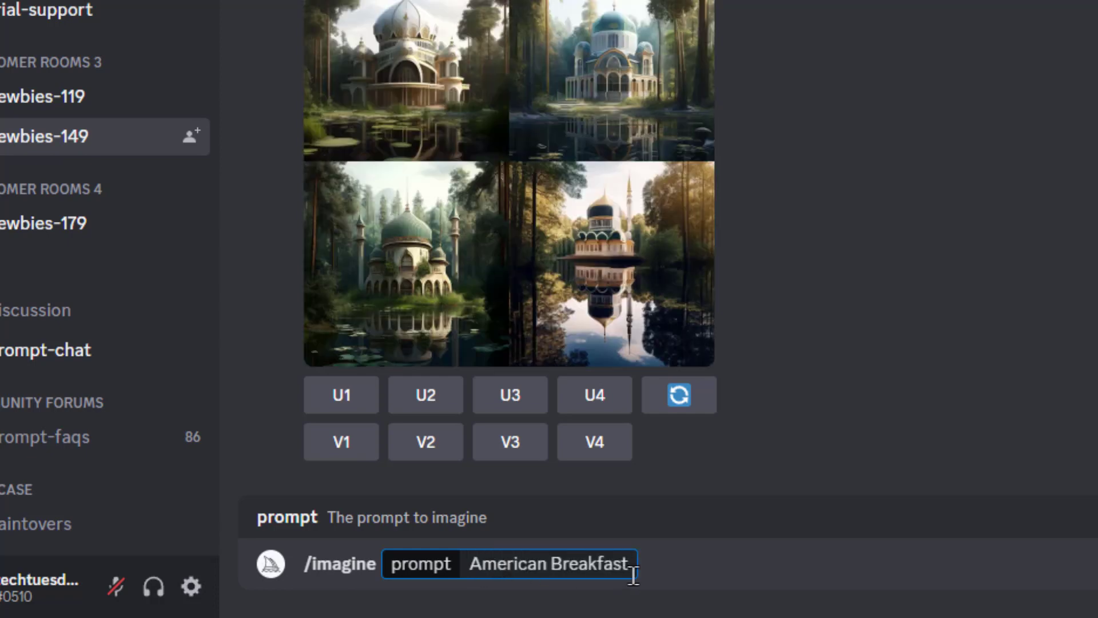
key("Return")
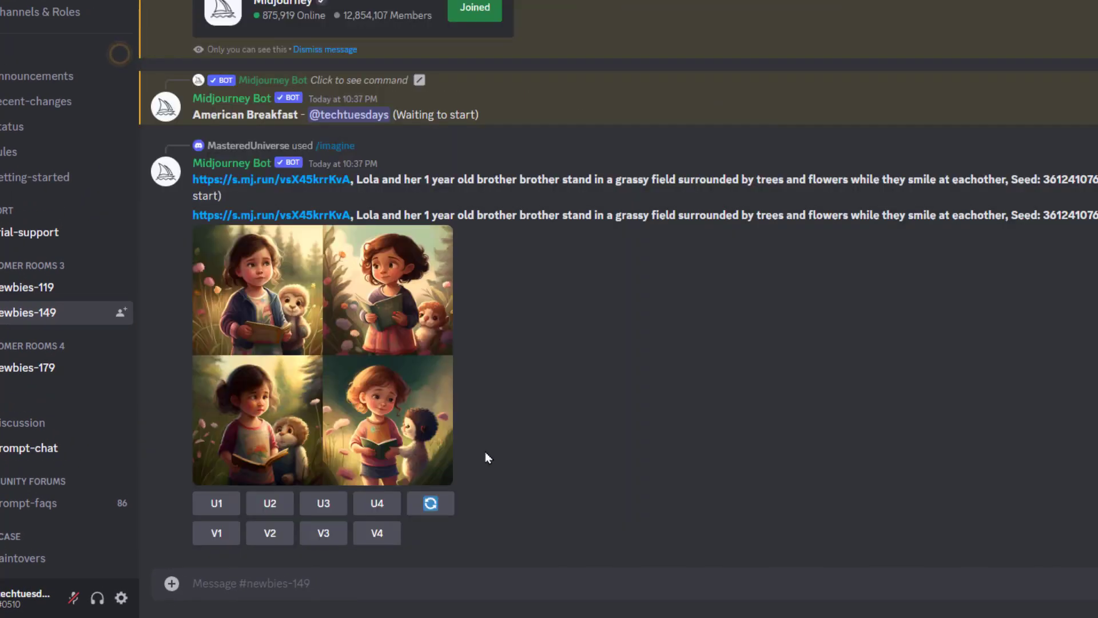
scroll(500, 195, "up", 3)
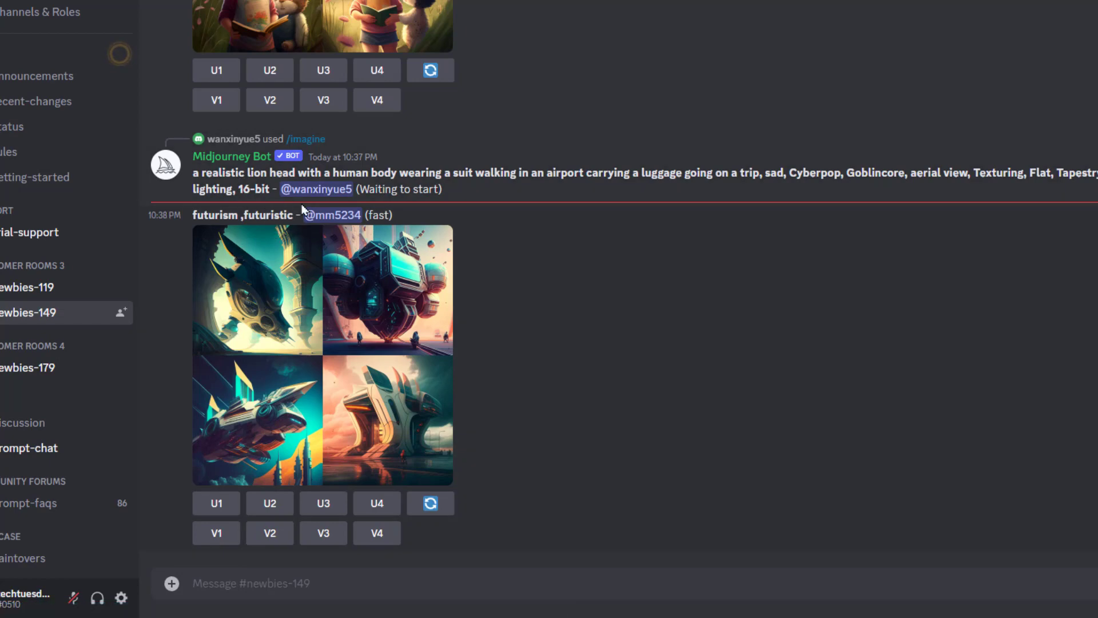
scroll(469, 217, "down", 3)
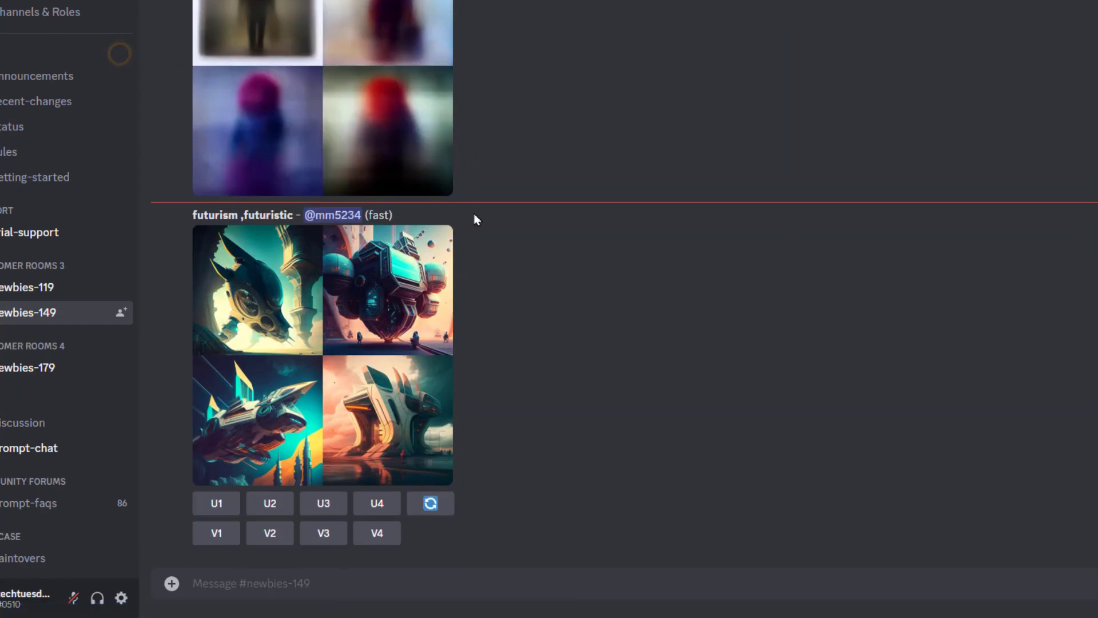
scroll(571, 370, "up", 6)
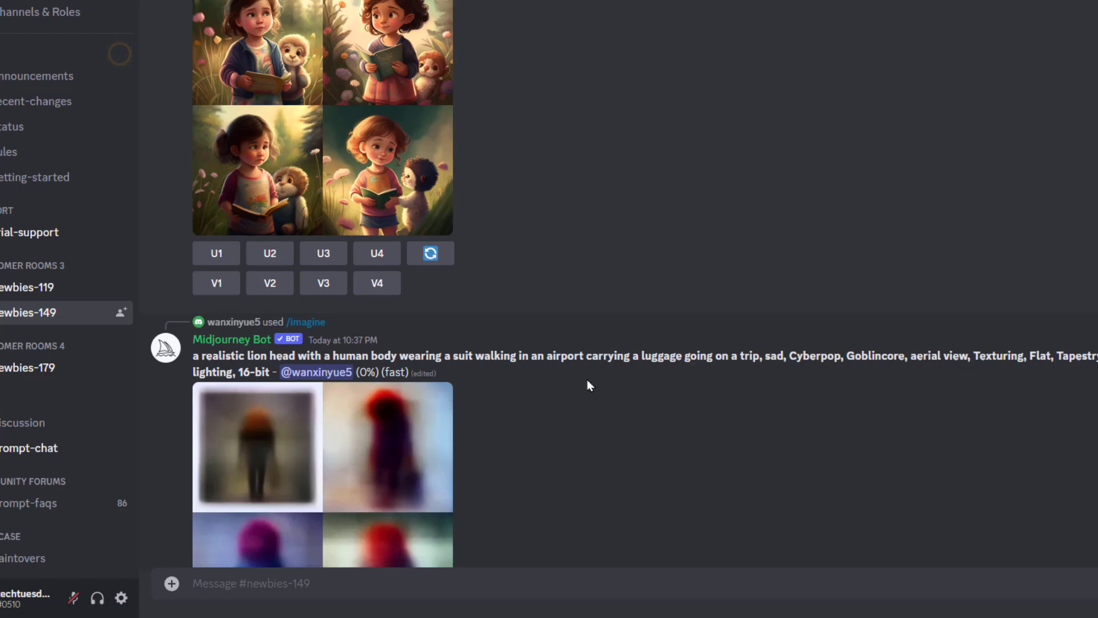
scroll(589, 384, "down", 10)
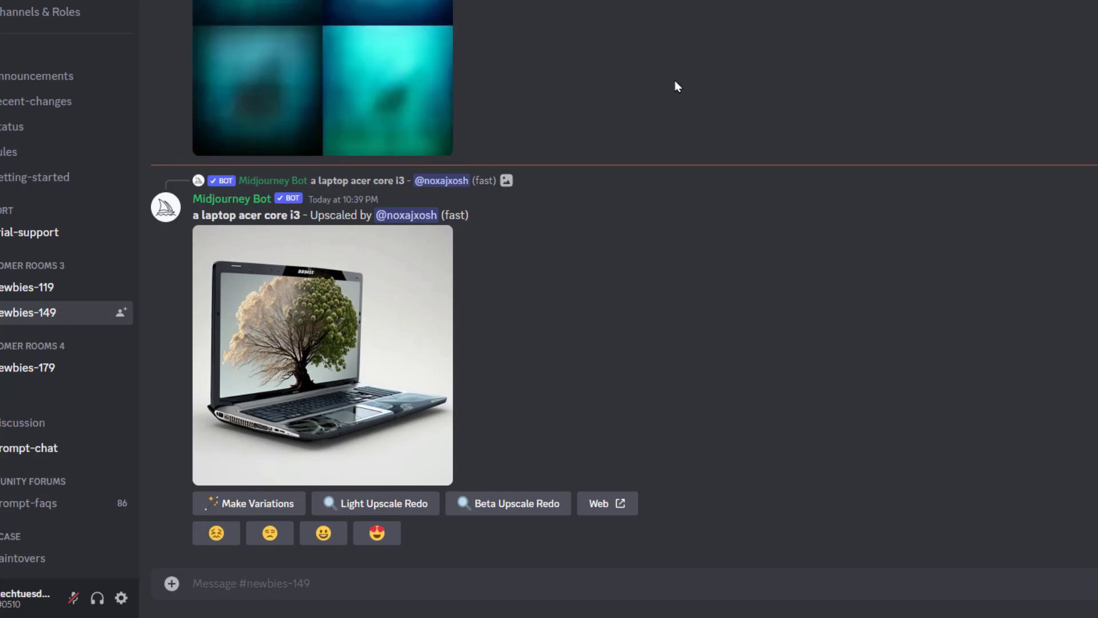
scroll(675, 289, "up", 5)
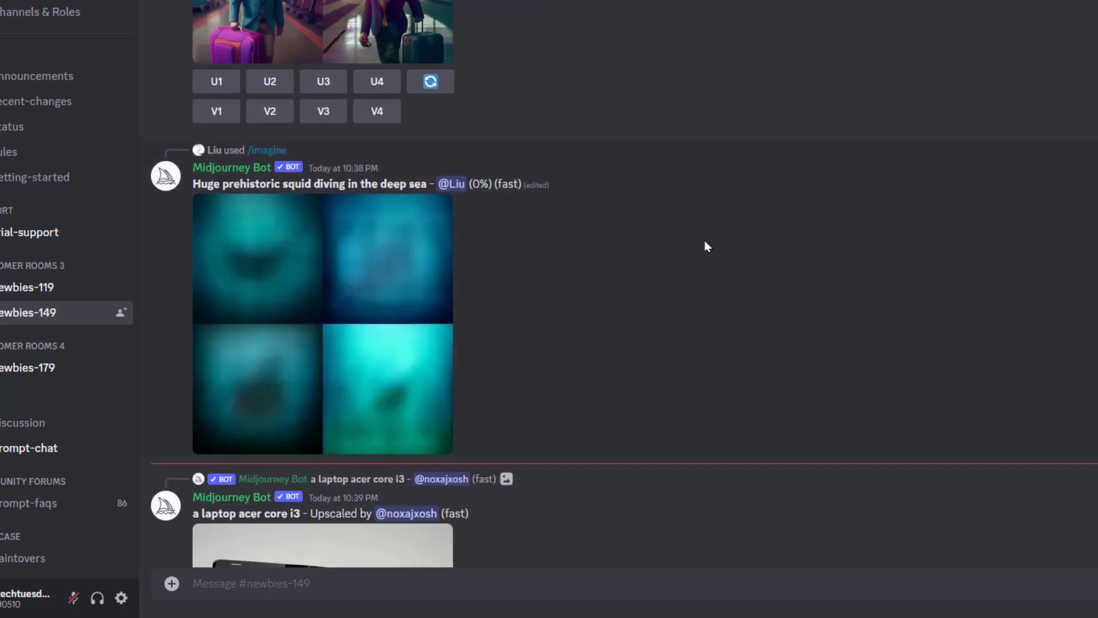
scroll(714, 247, "up", 6)
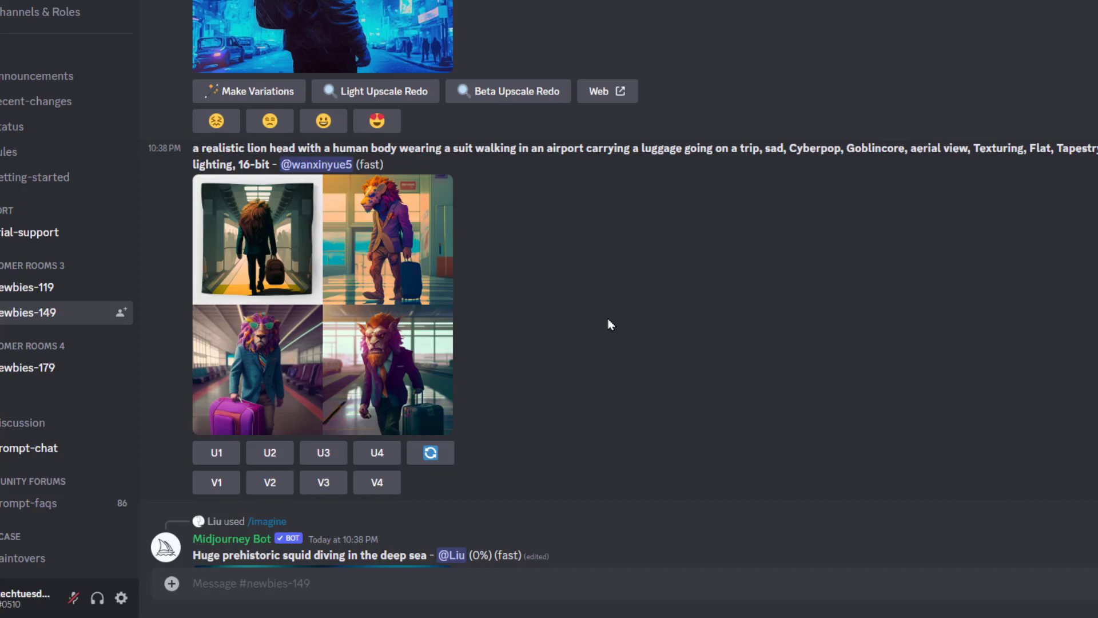
scroll(596, 322, "up", 8)
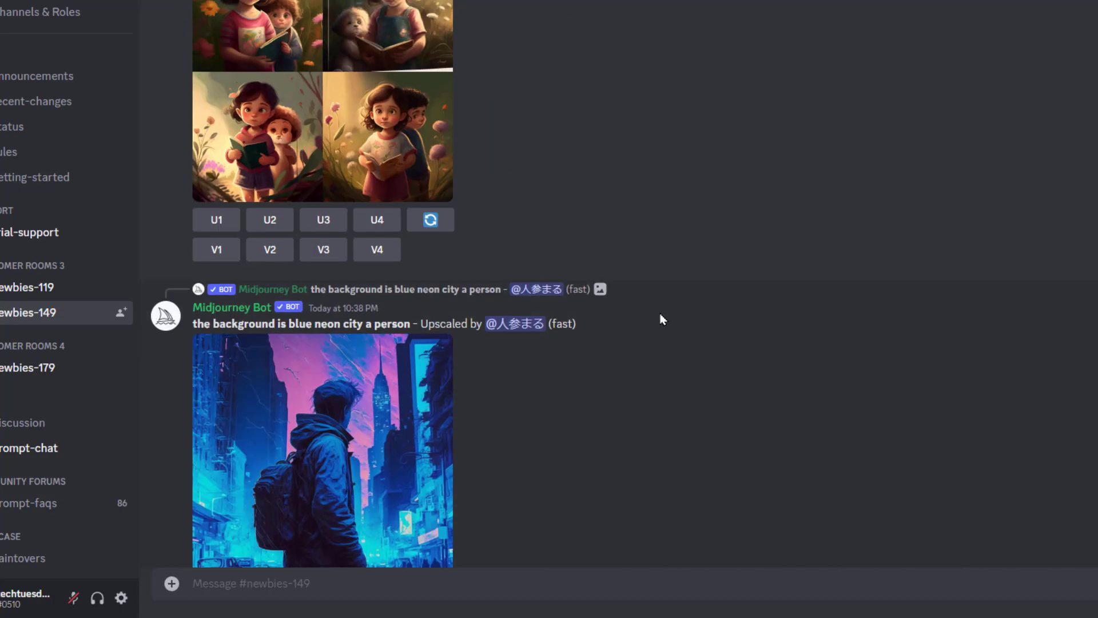
scroll(703, 320, "up", 4)
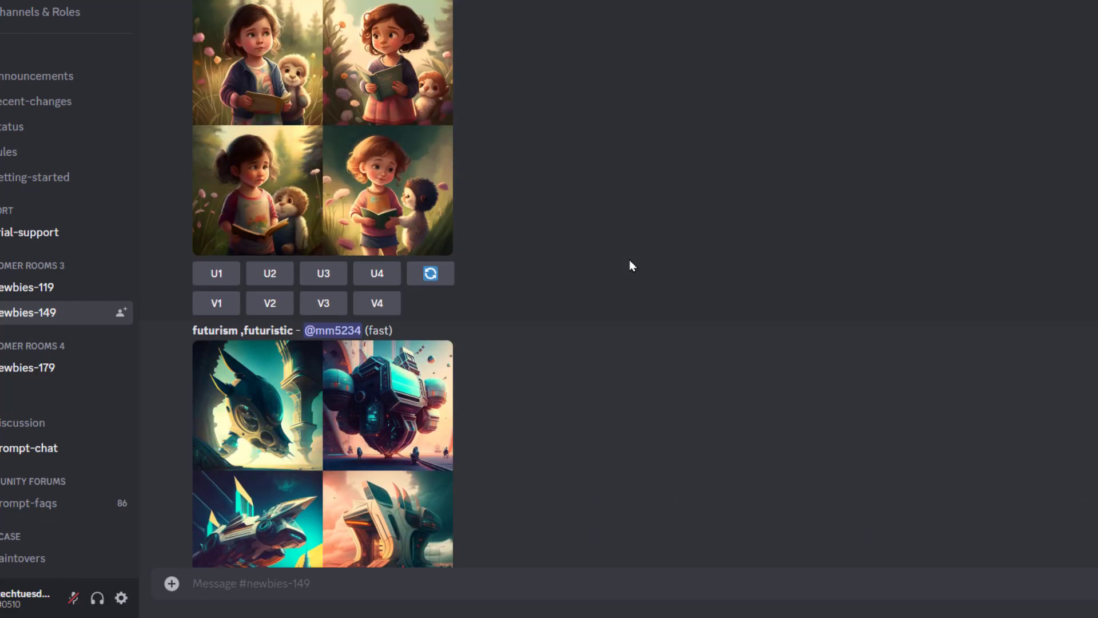
scroll(584, 229, "up", 1)
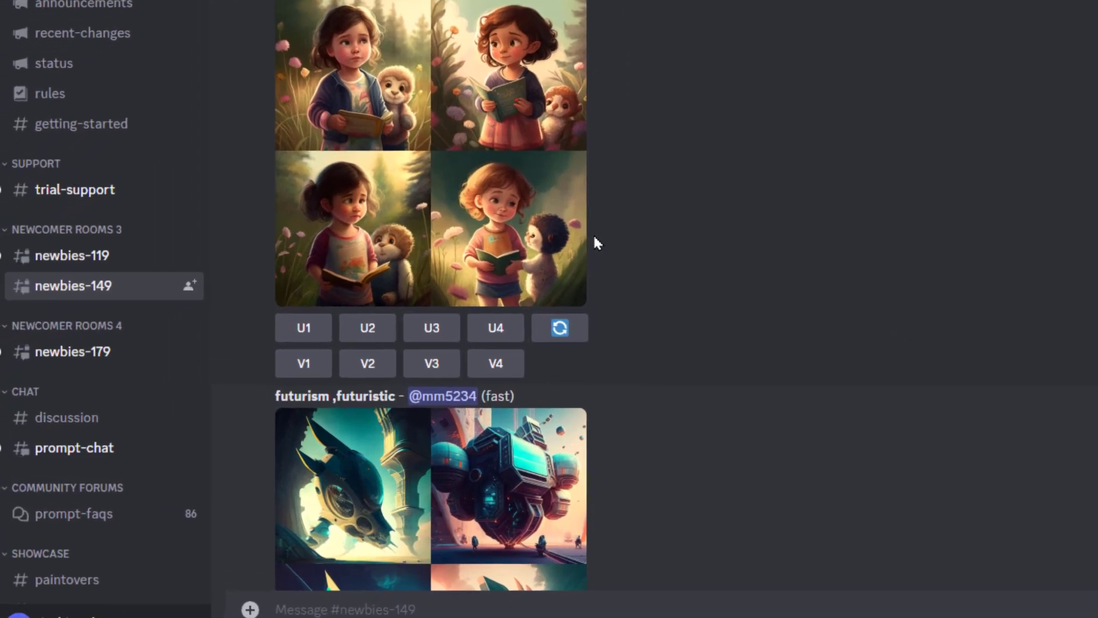
scroll(457, 257, "down", 5)
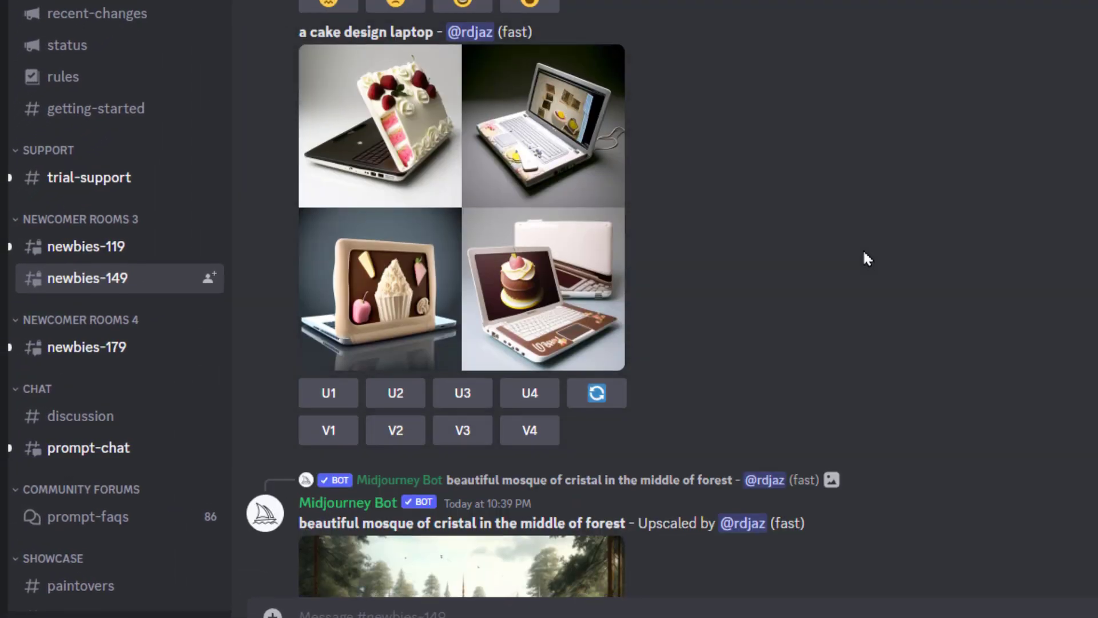
scroll(686, 200, "down", 8)
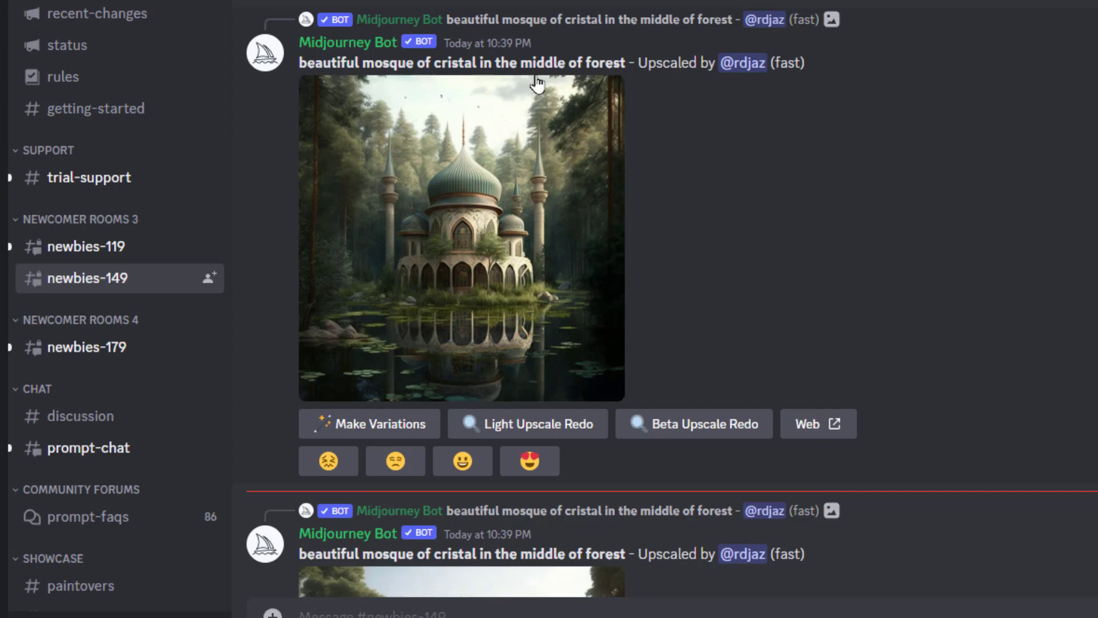
- Enlarge the upscaled mosque image in the channel
left_click(416, 176)
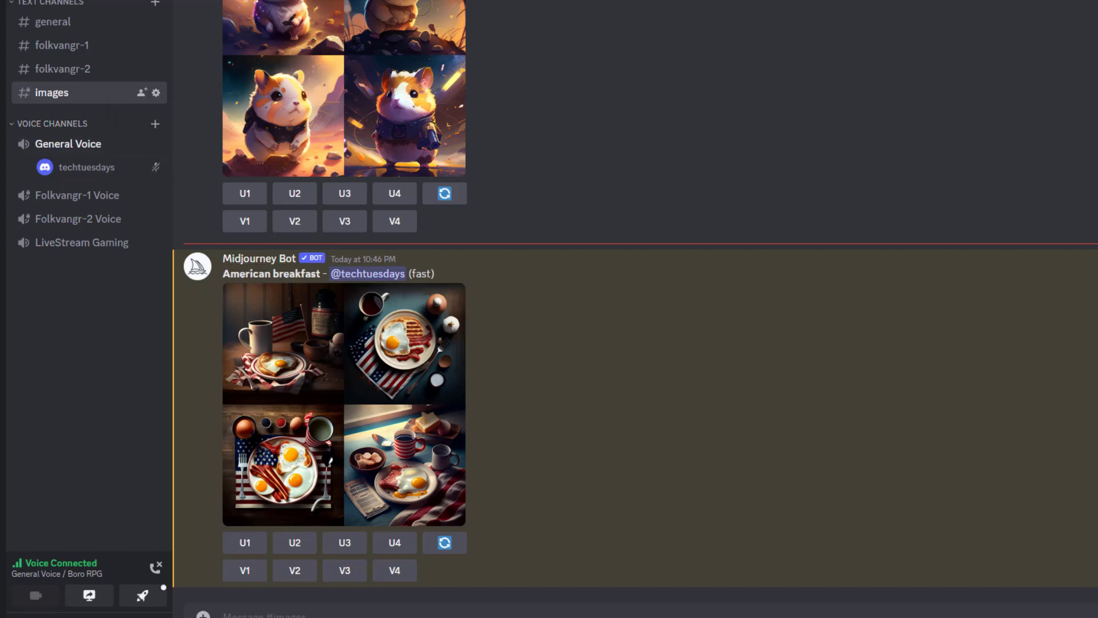
- Send /info to see 24.46 fast minutes remaining, and view the breakfast grid enlarged
type("/info")
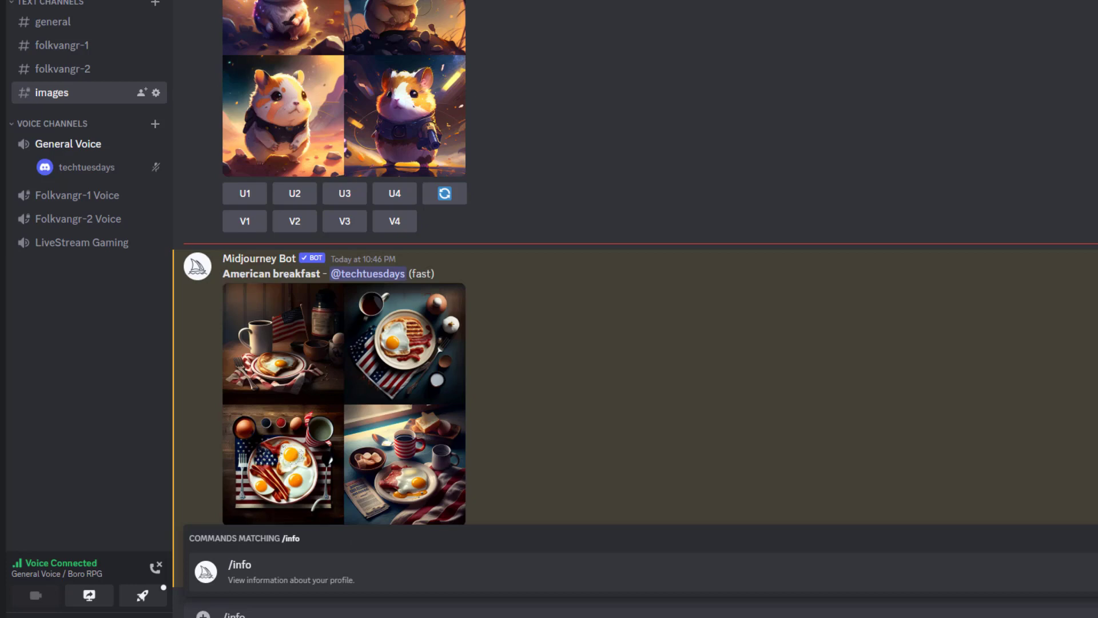
key("Return")
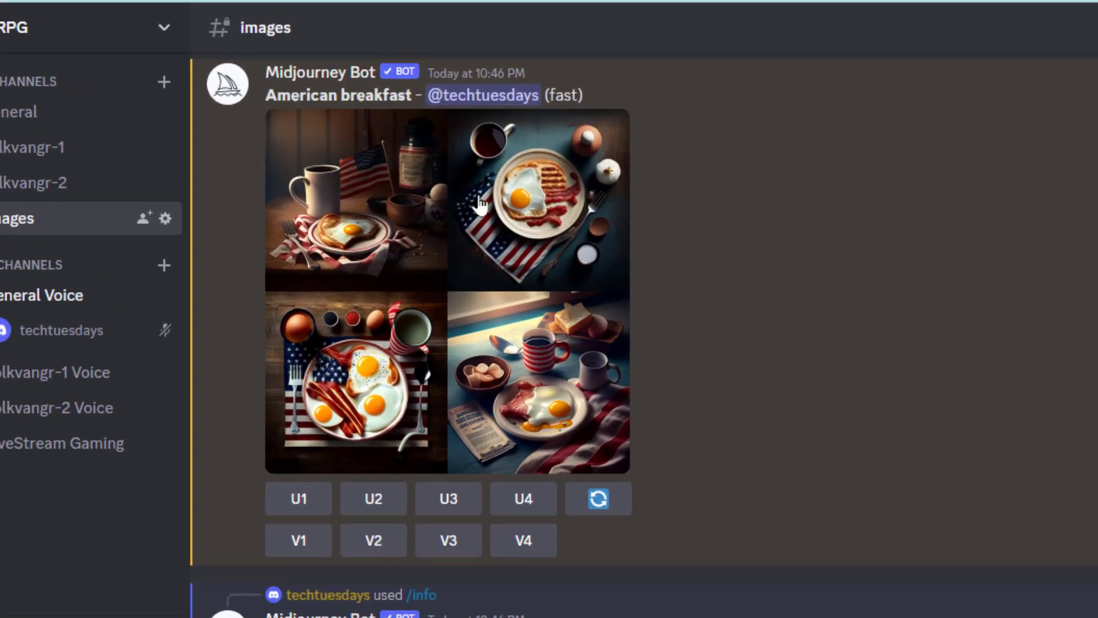
left_click(499, 239)
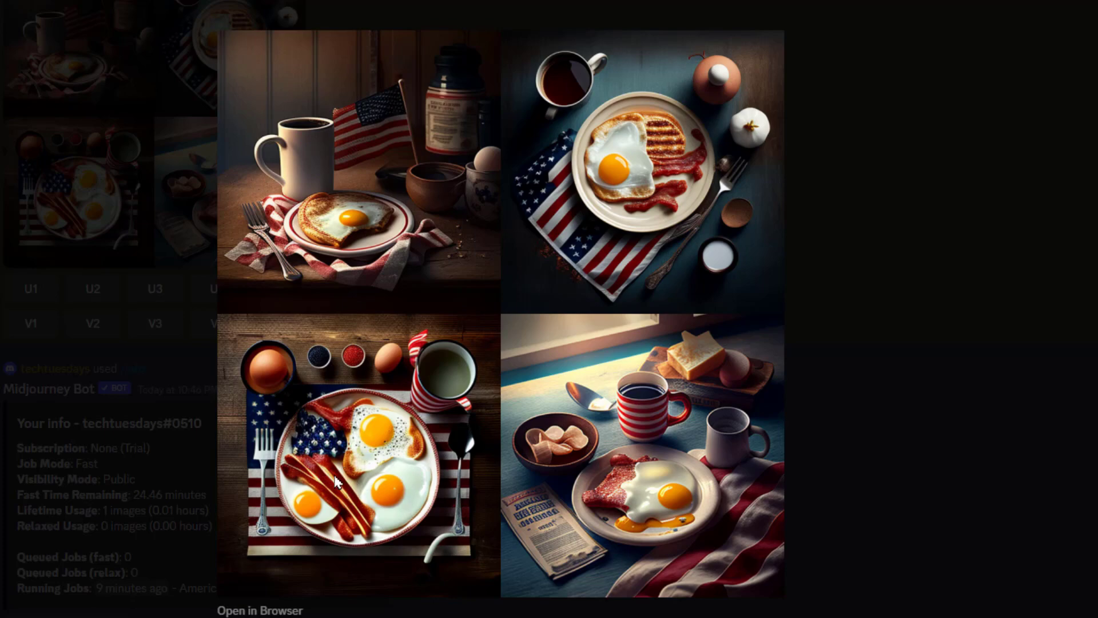
left_click(887, 316)
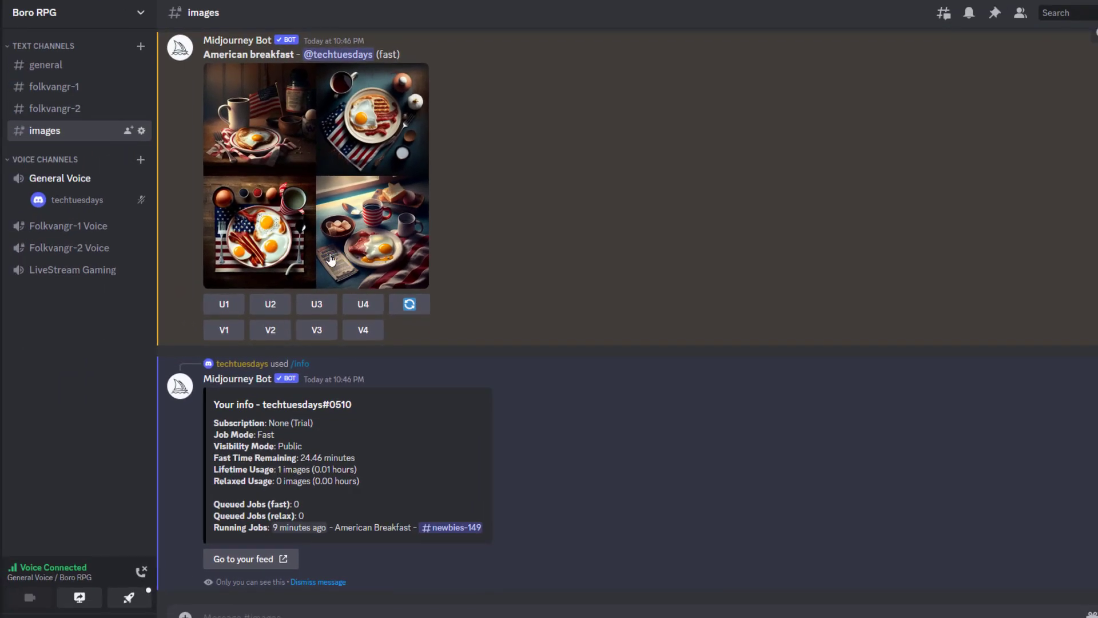
- Scroll up to the earlier sci-fi hamster grid and view it up close
scroll(331, 258, "up", 4)
scroll(385, 327, "up", 4)
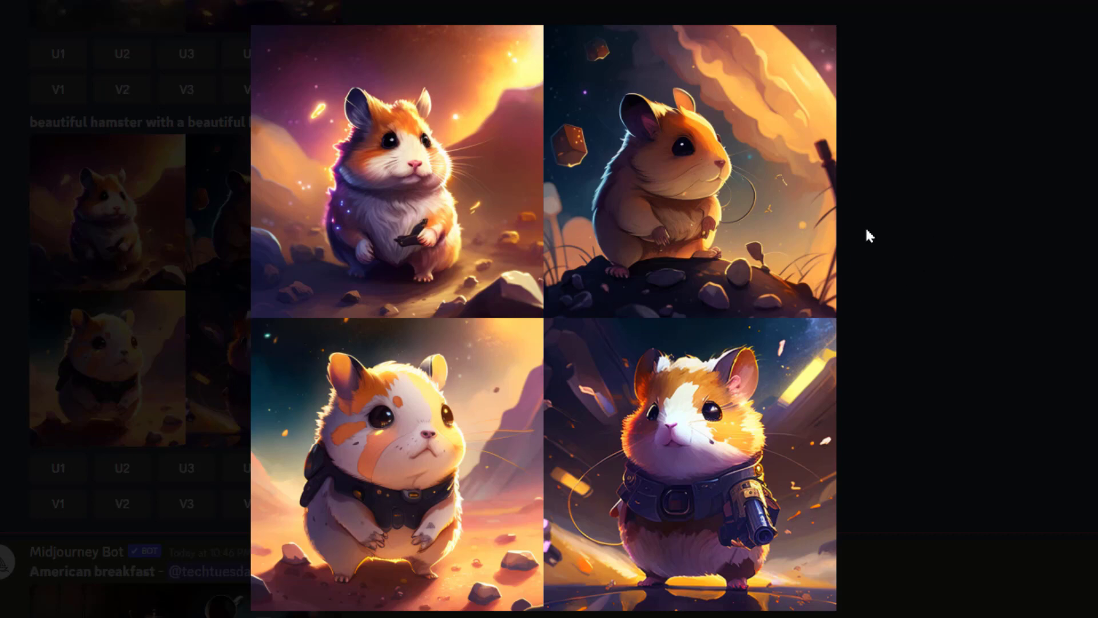
left_click(979, 217)
- Inspect the hamster grid enlarged, then upscale the fourth image with U4
left_click(252, 400)
left_click(927, 405)
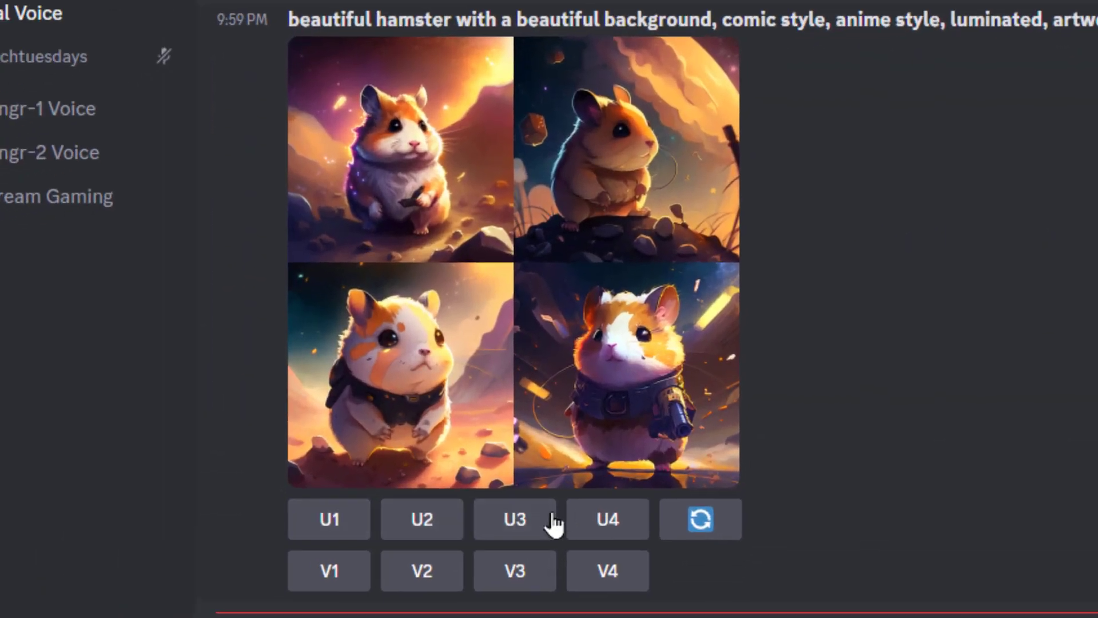
scroll(435, 588, "down", 5)
scroll(400, 287, "up", 4)
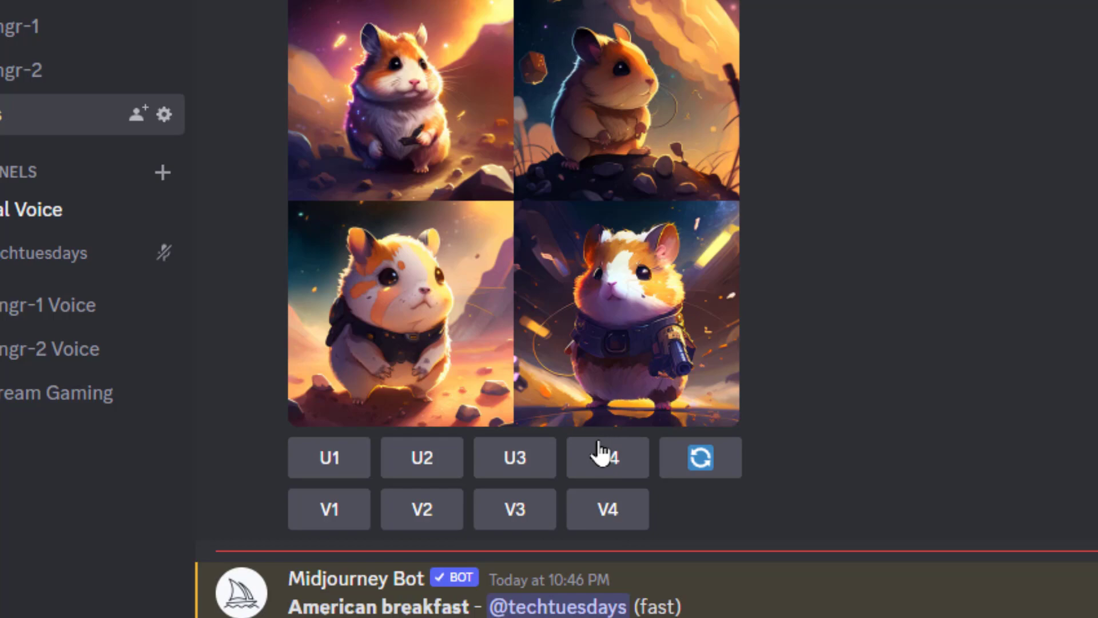
left_click(624, 458)
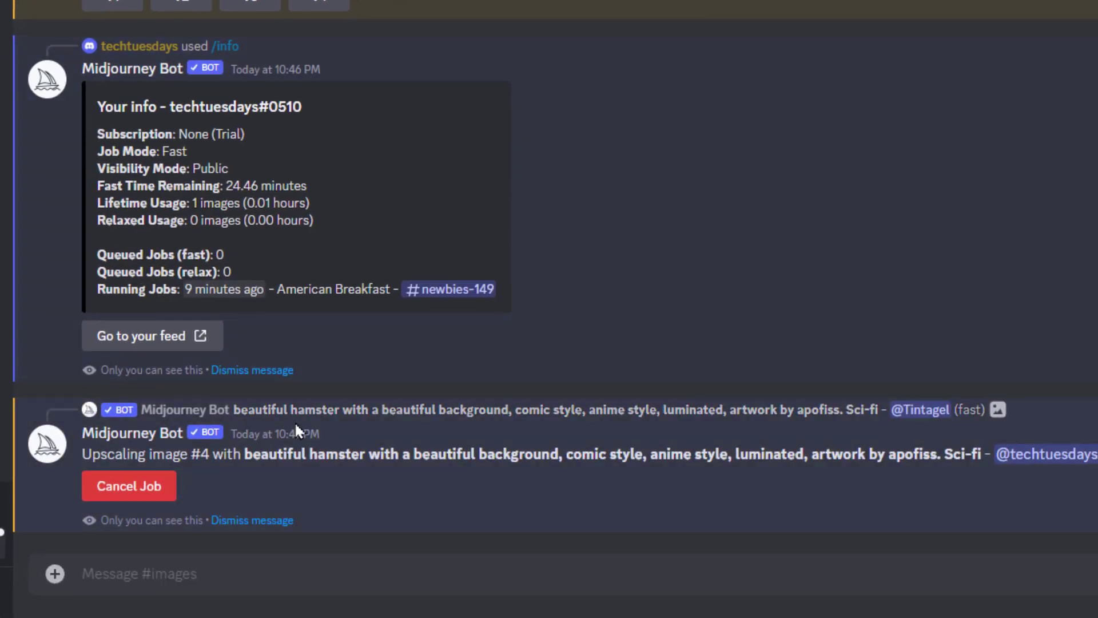
- Request variations of the third hamster image with V3
scroll(346, 423, "up", 6)
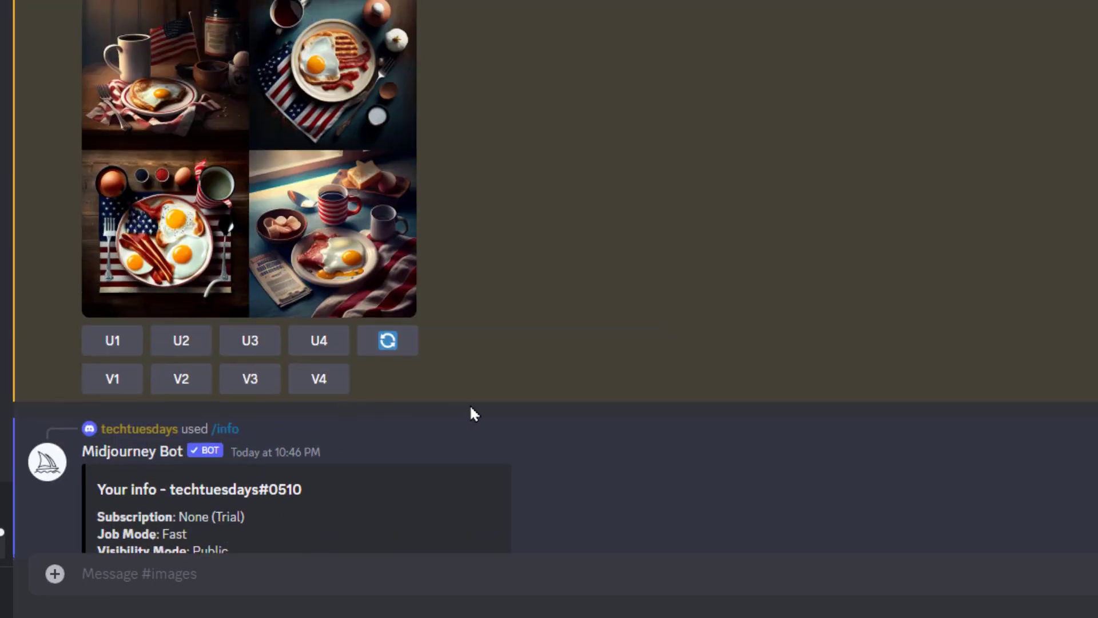
scroll(575, 354, "up", 7)
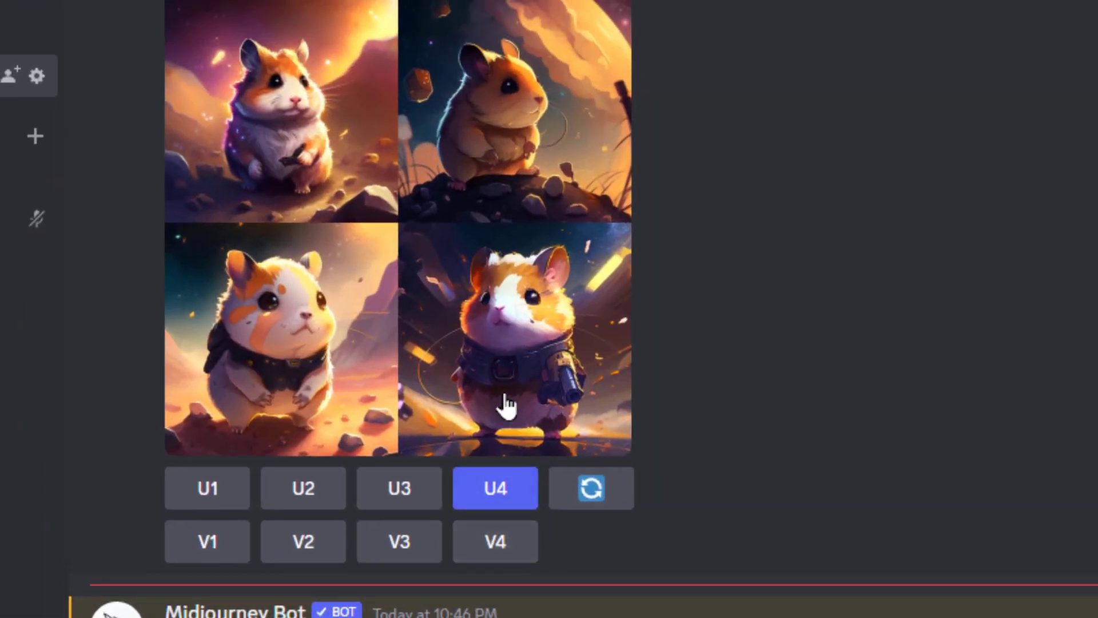
left_click(417, 553)
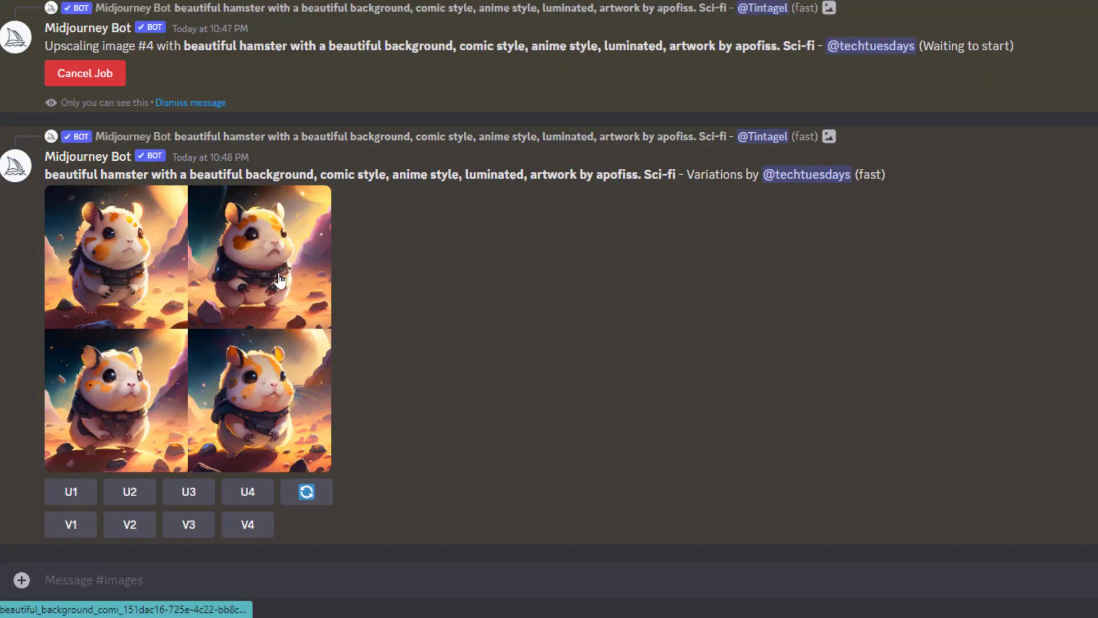
- View the hamster variations grid and the upscaled armored hamster image enlarged
left_click(306, 221)
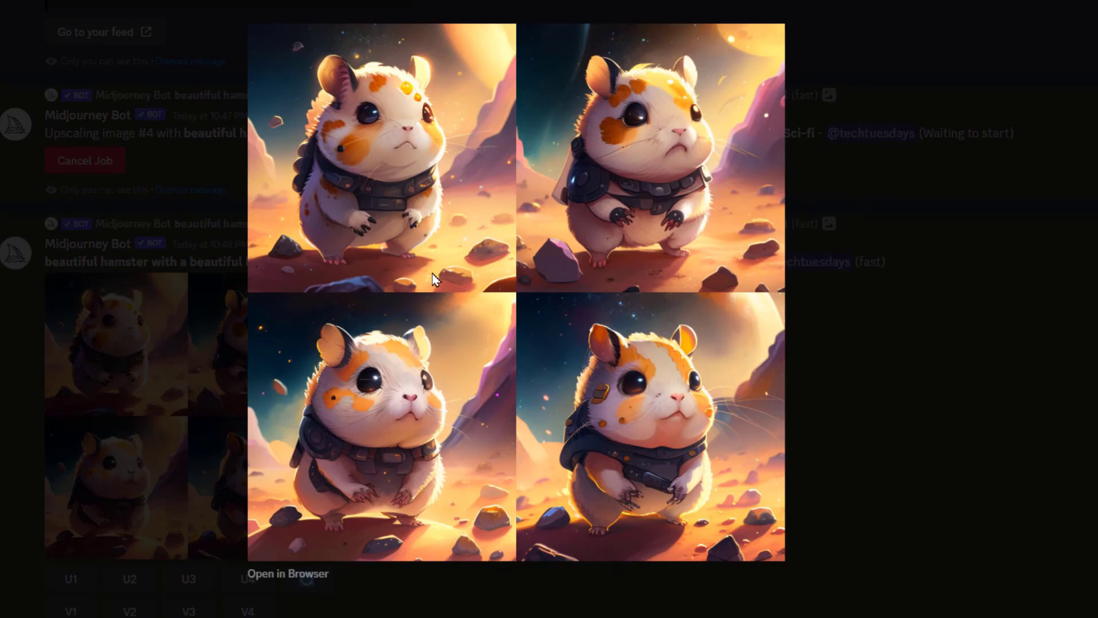
left_click(898, 410)
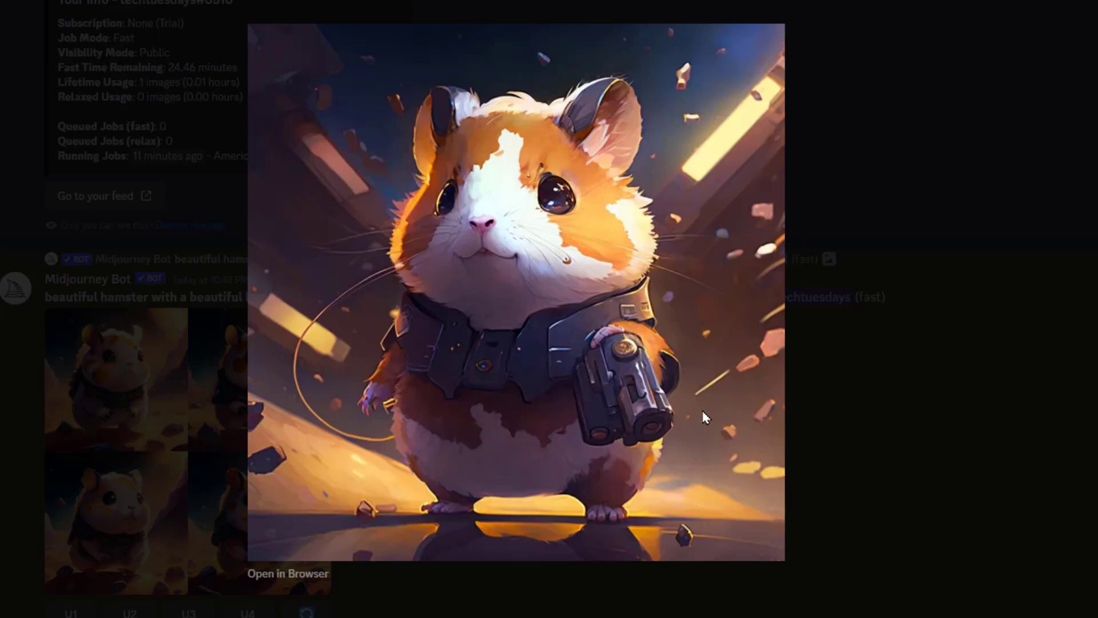
left_click(839, 345)
scroll(255, 346, "down", 6)
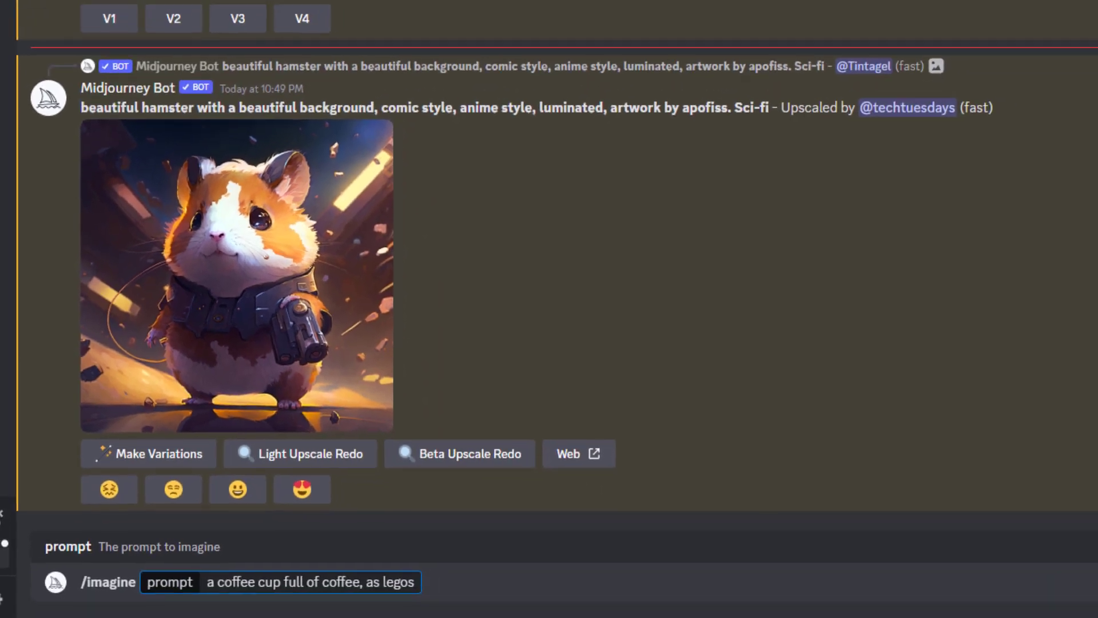
- Submit the lego coffee-cup prompt, then a charcoal sketch coffee-cup version
key("Return")
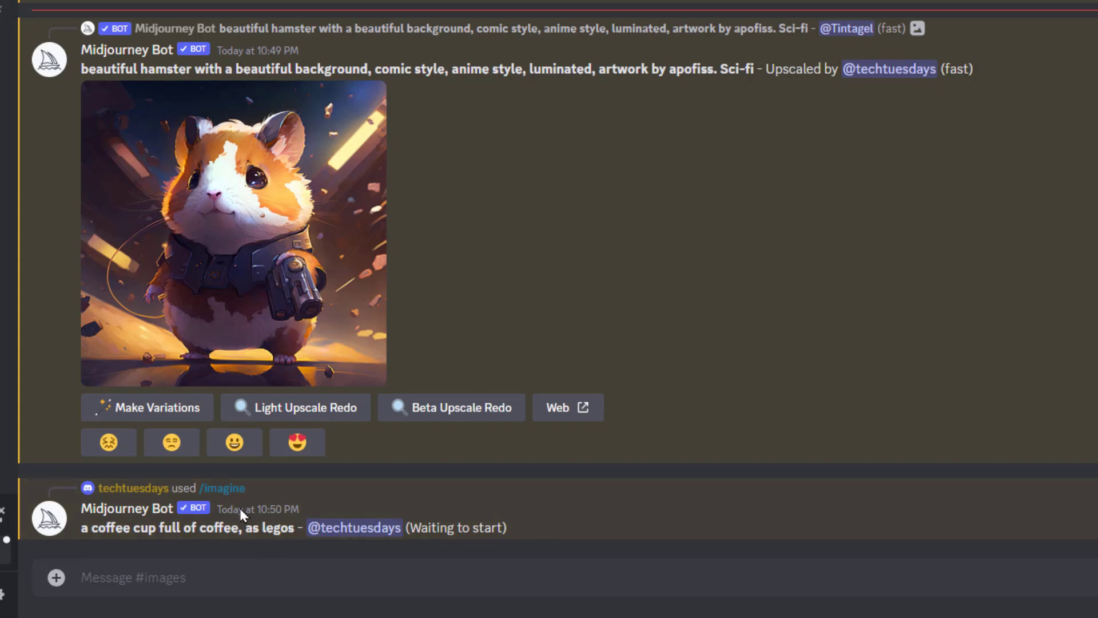
type("/imagine")
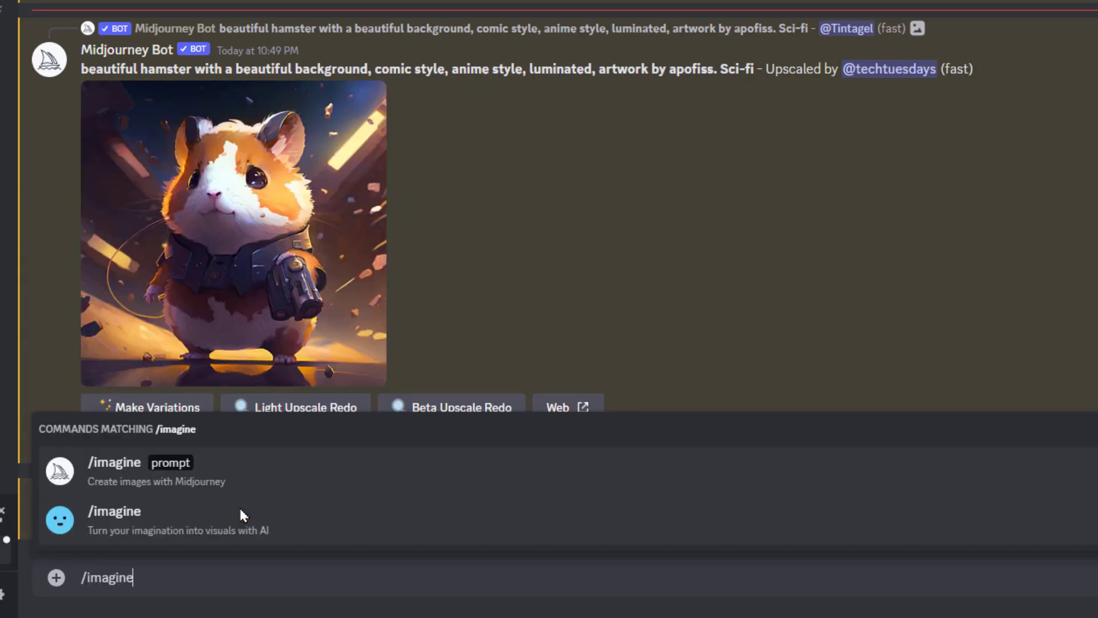
left_click(255, 479)
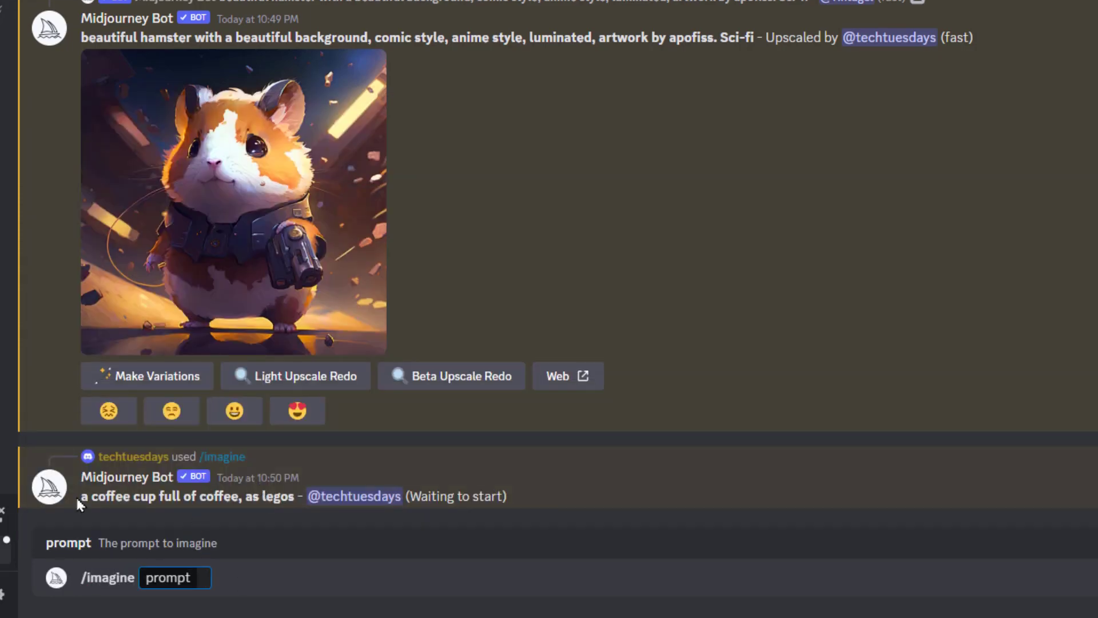
type("a coffee cup full of coffee, charcoal")
type("ske")
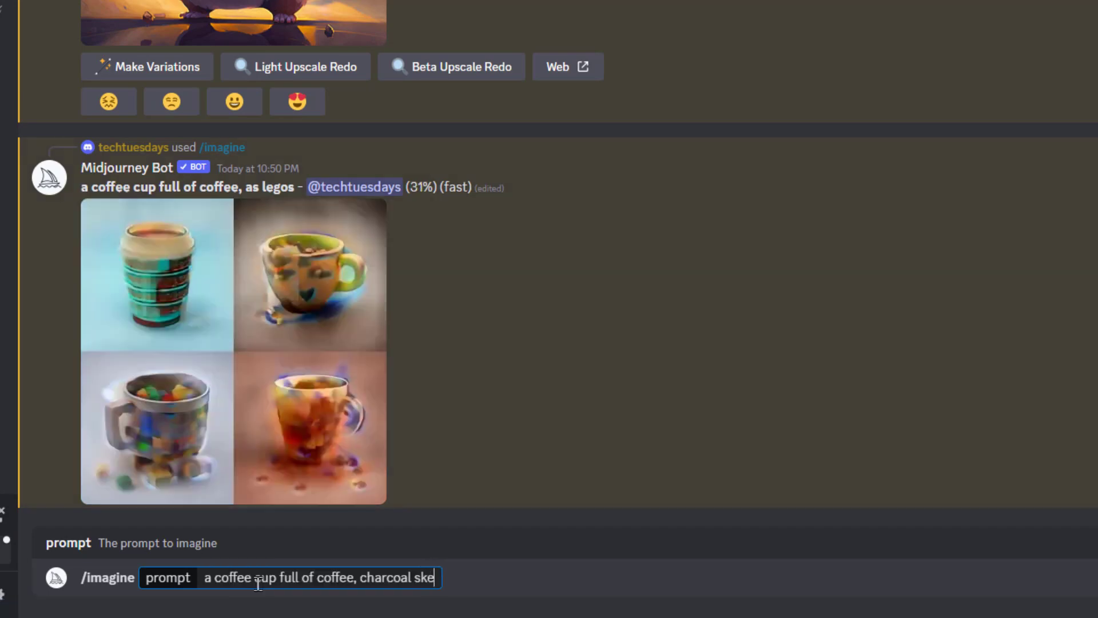
type("tch")
key("Return")
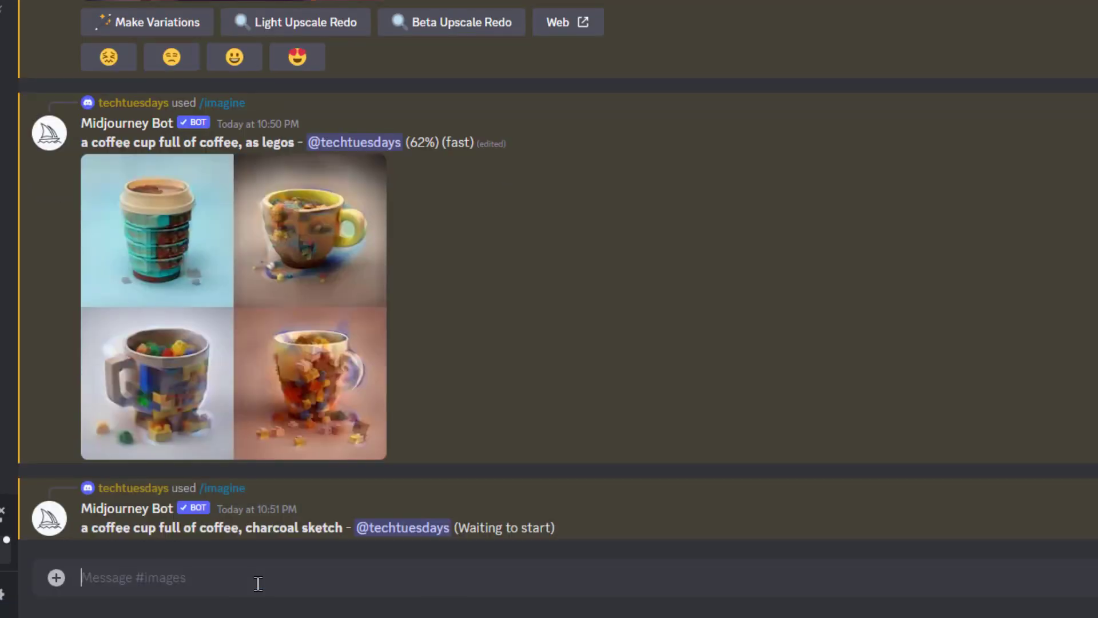
- Request 'a coffee cup full of coffee, embroidery' through /imagine
type("/imagine")
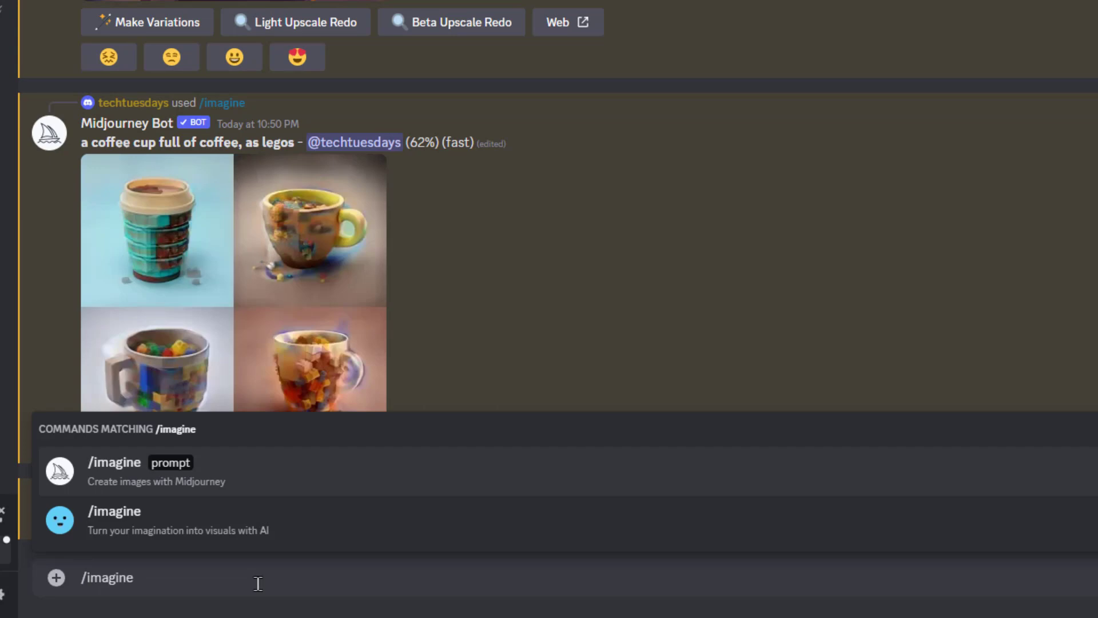
left_click(116, 457)
type("a coffee cup full of coffee")
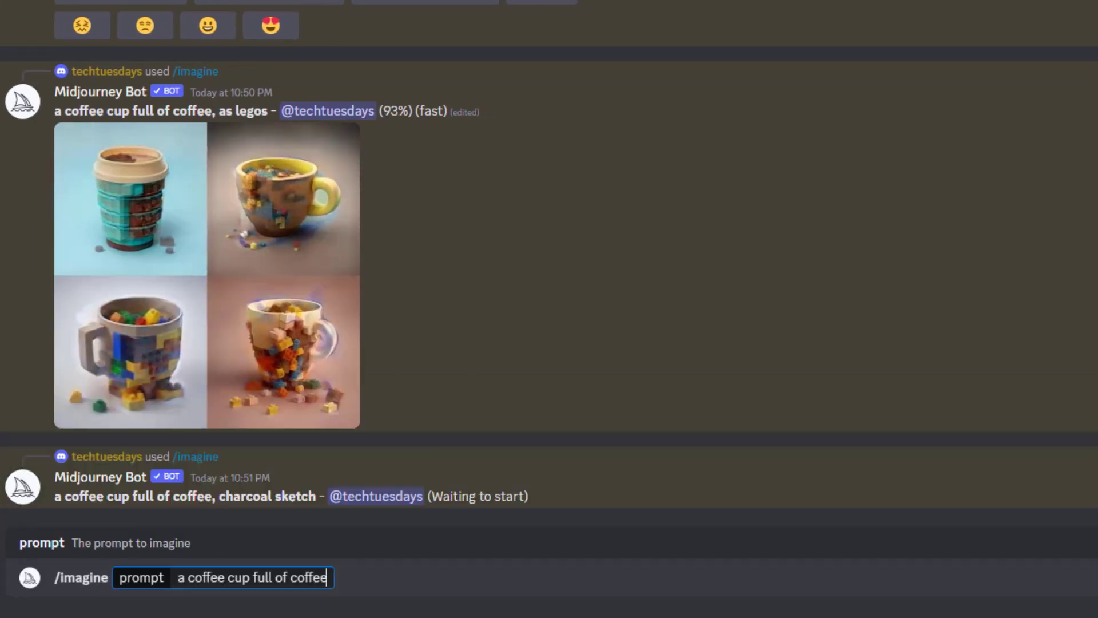
type(", embroidery")
key("Return")
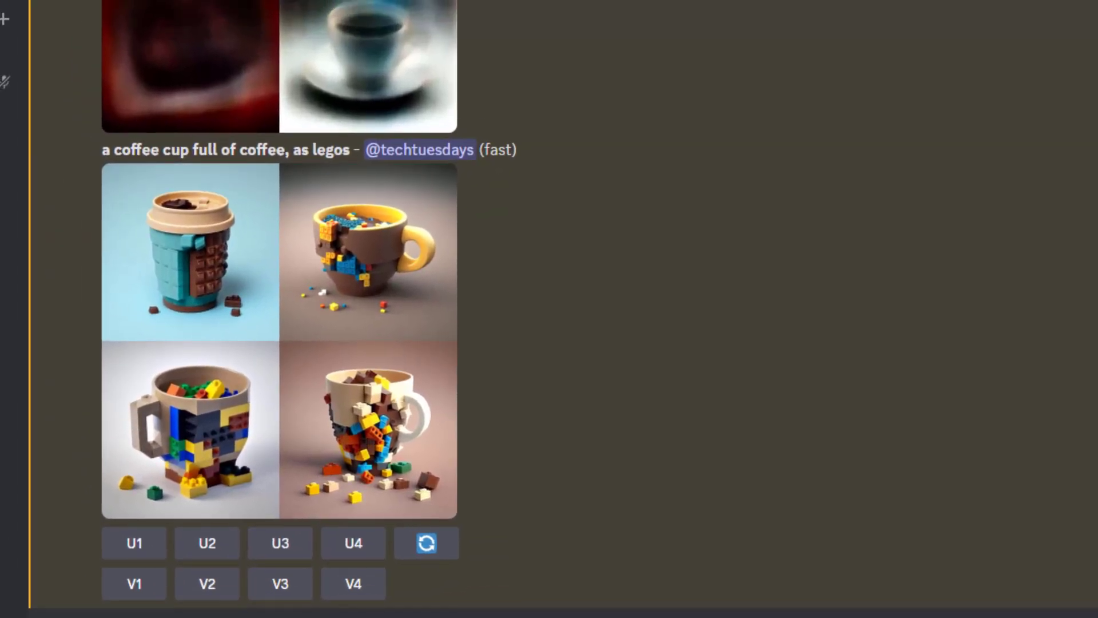
left_click(223, 229)
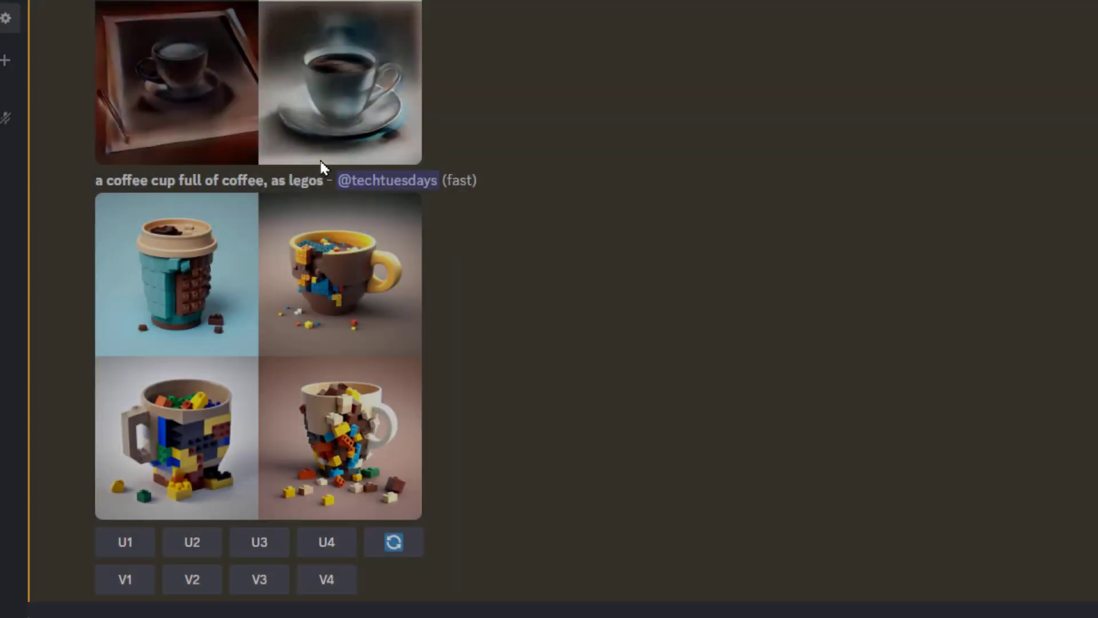
scroll(343, 188, "up", 3)
left_click(314, 122)
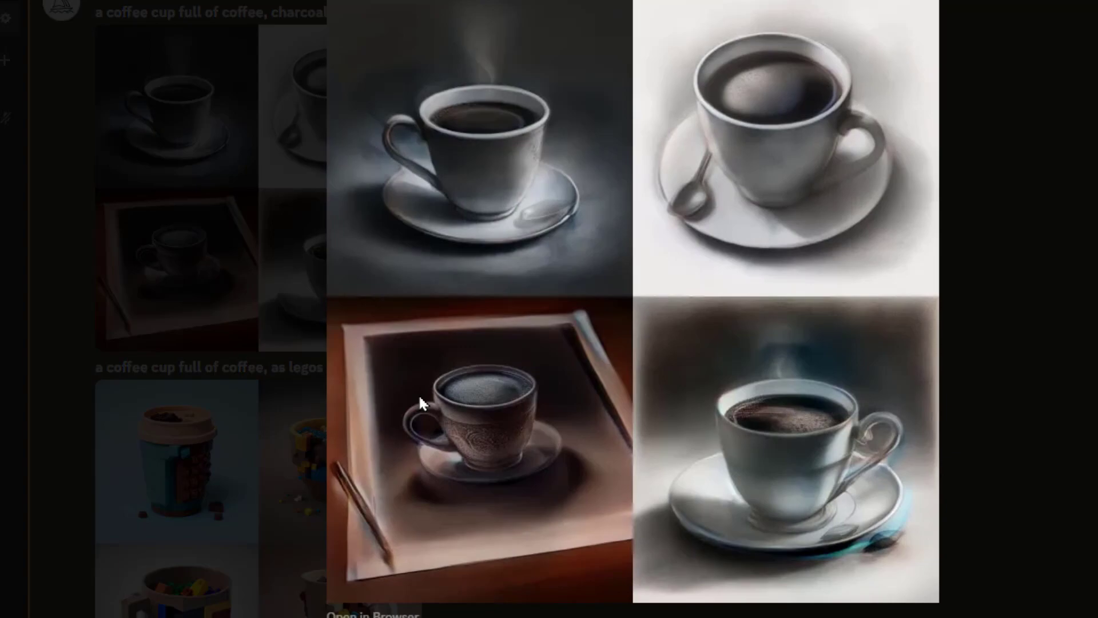
left_click(196, 372)
scroll(197, 372, "down", 10)
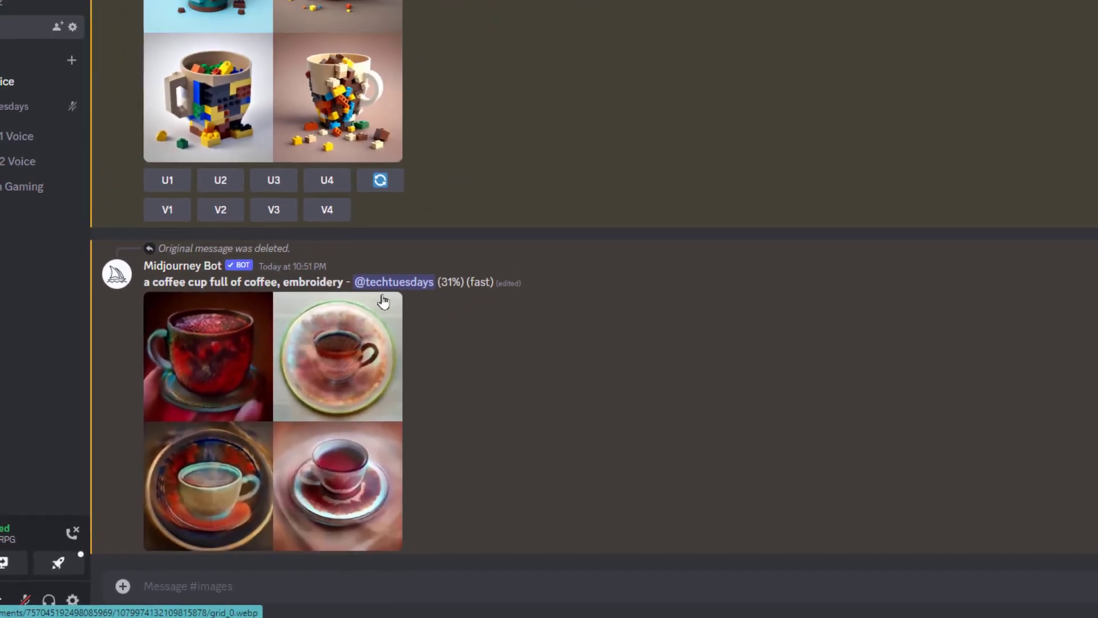
scroll(573, 169, "up", 10)
left_click(574, 169)
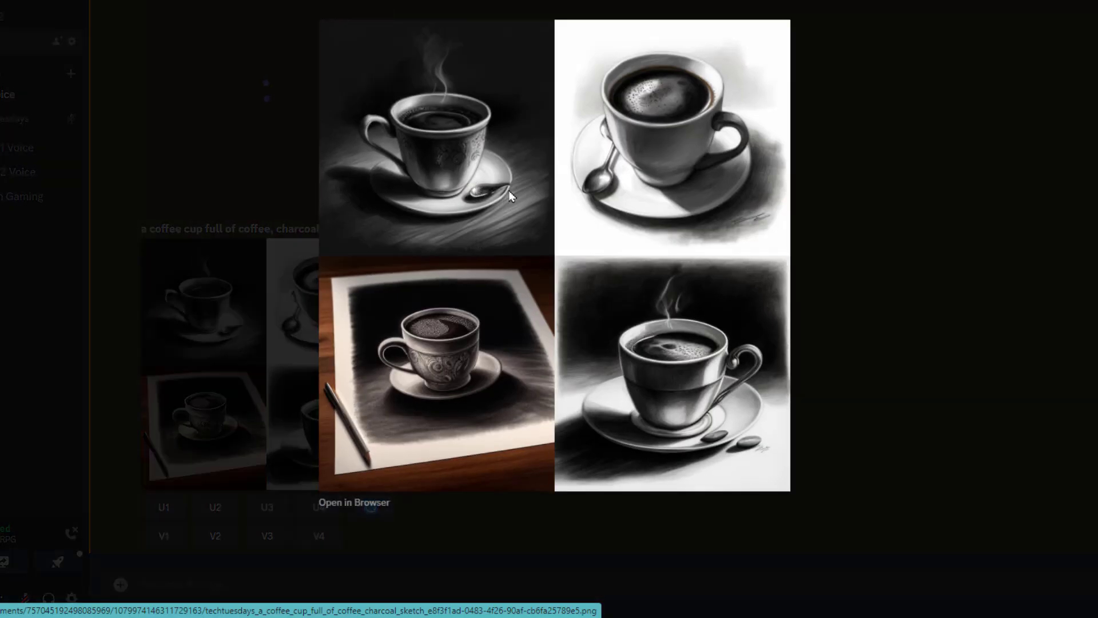
scroll(509, 195, "down", 5)
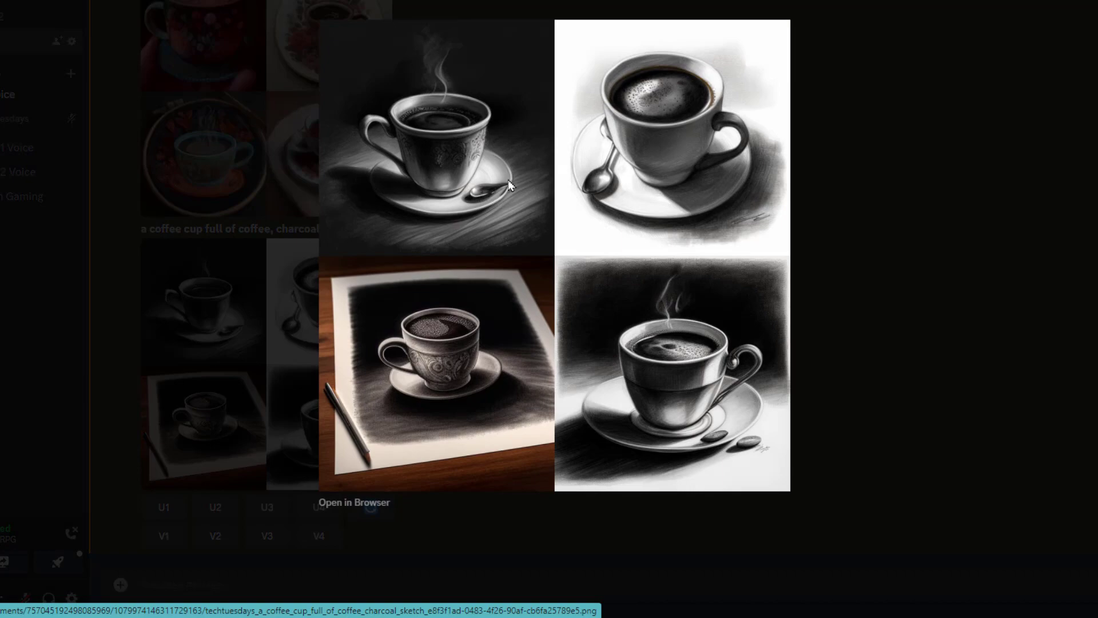
left_click(887, 277)
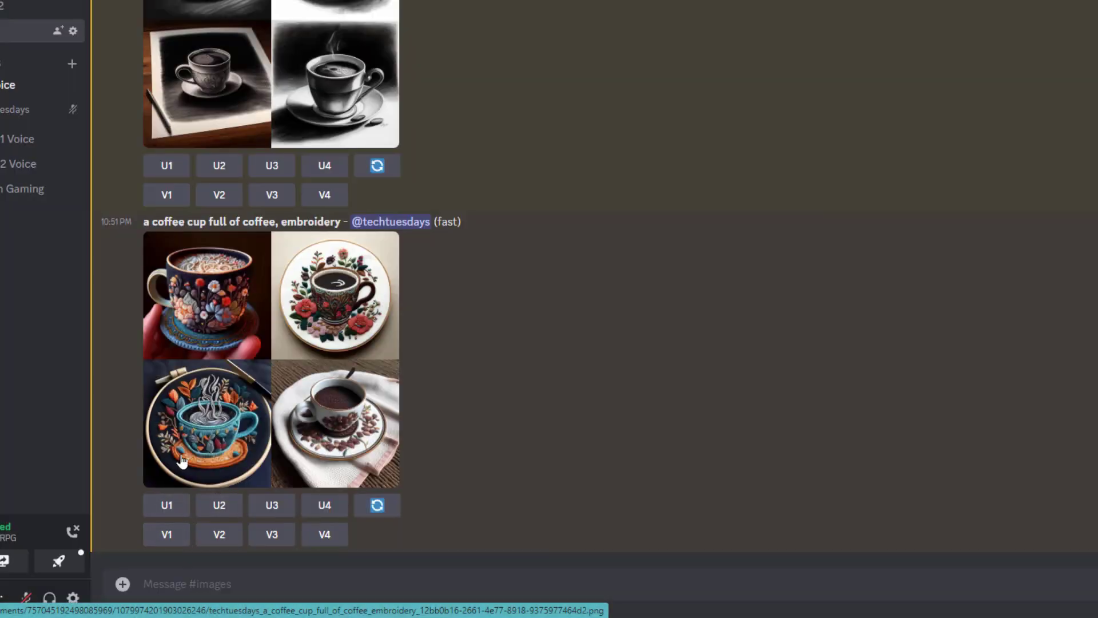
- Upscale the third embroidery coffee cup image (U3) and request the account's Midjourney info with /info
left_click(285, 508)
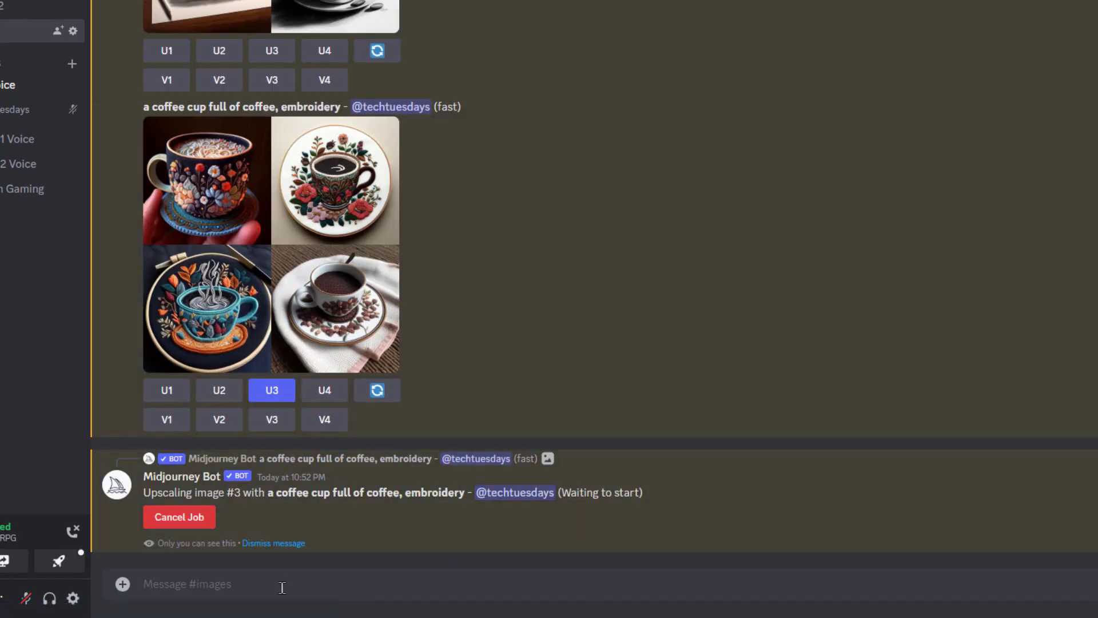
type("/info")
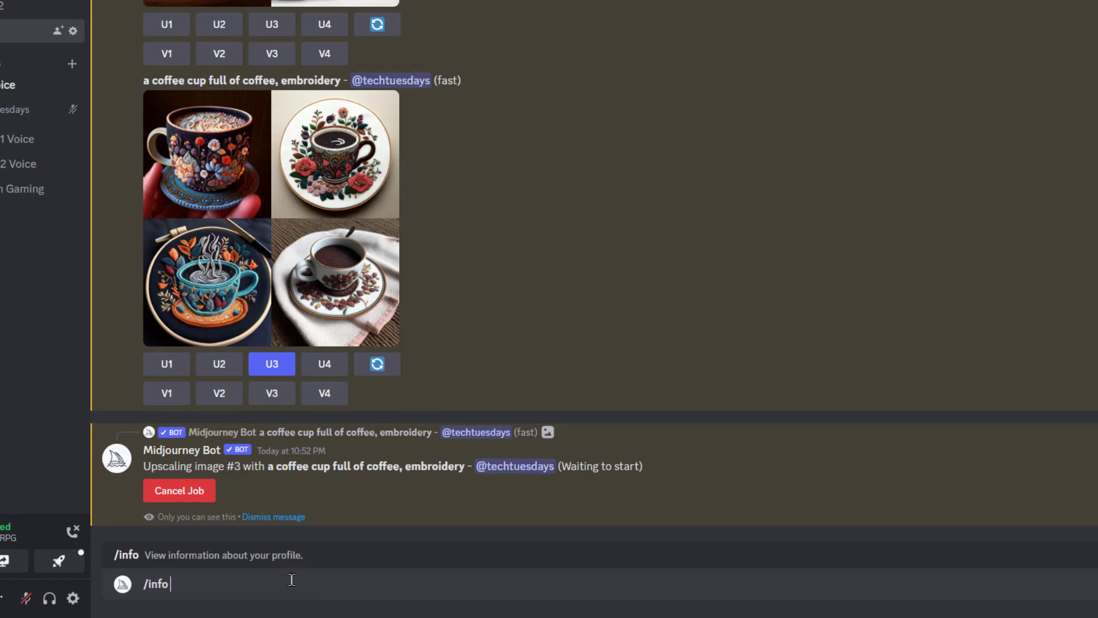
key("Return")
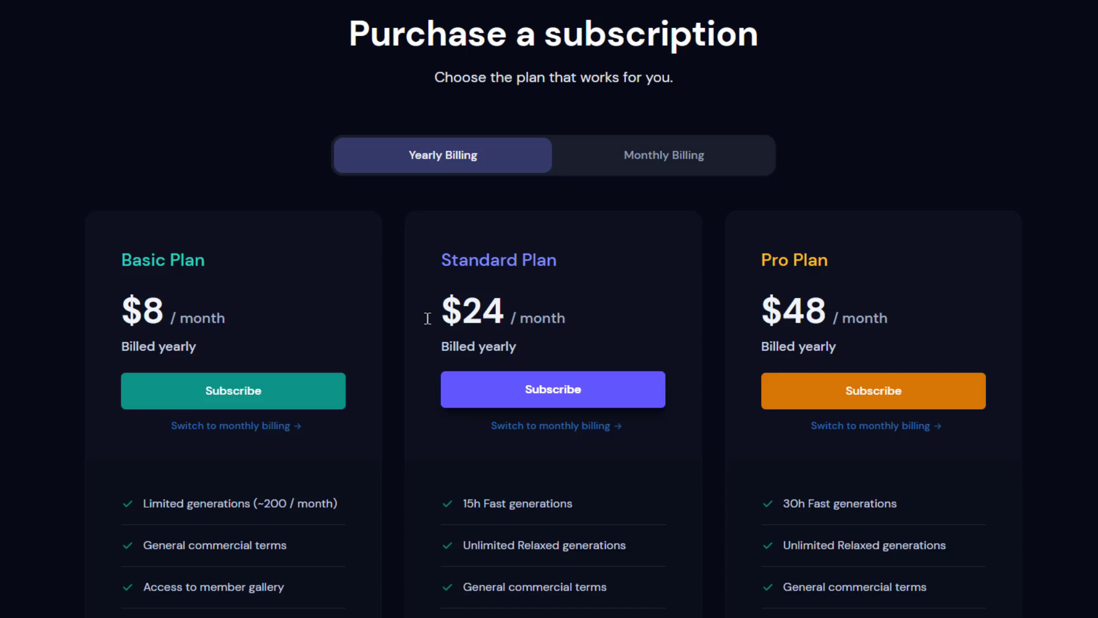
- Switch the plans page to monthly billing: Basic $10, Standard $30, Pro $60 per month
scroll(238, 196, "down", 3)
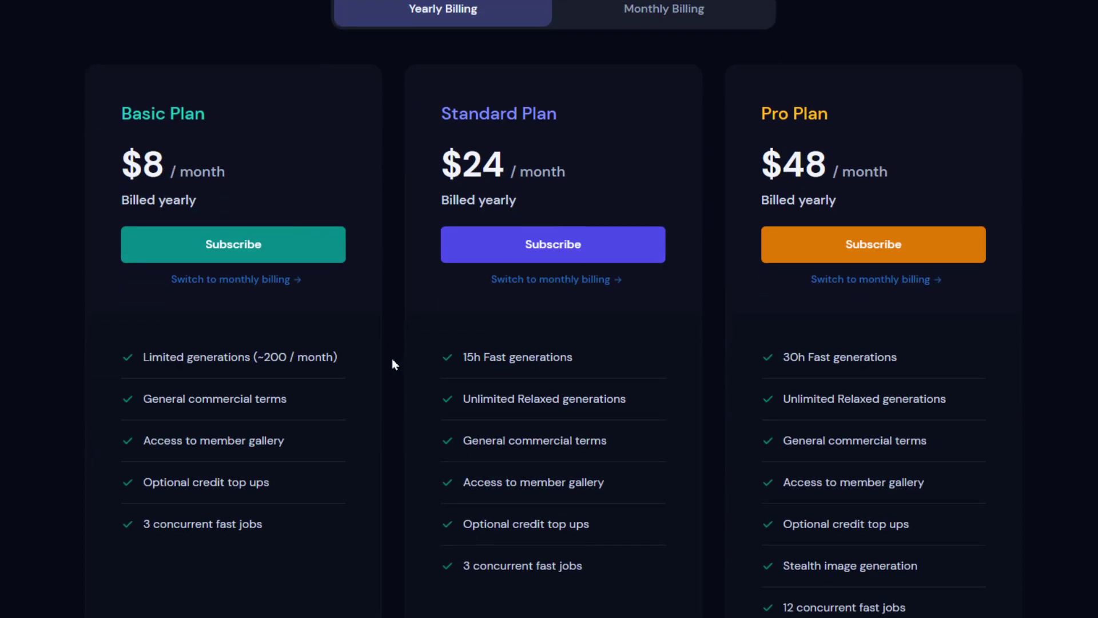
left_click(294, 246)
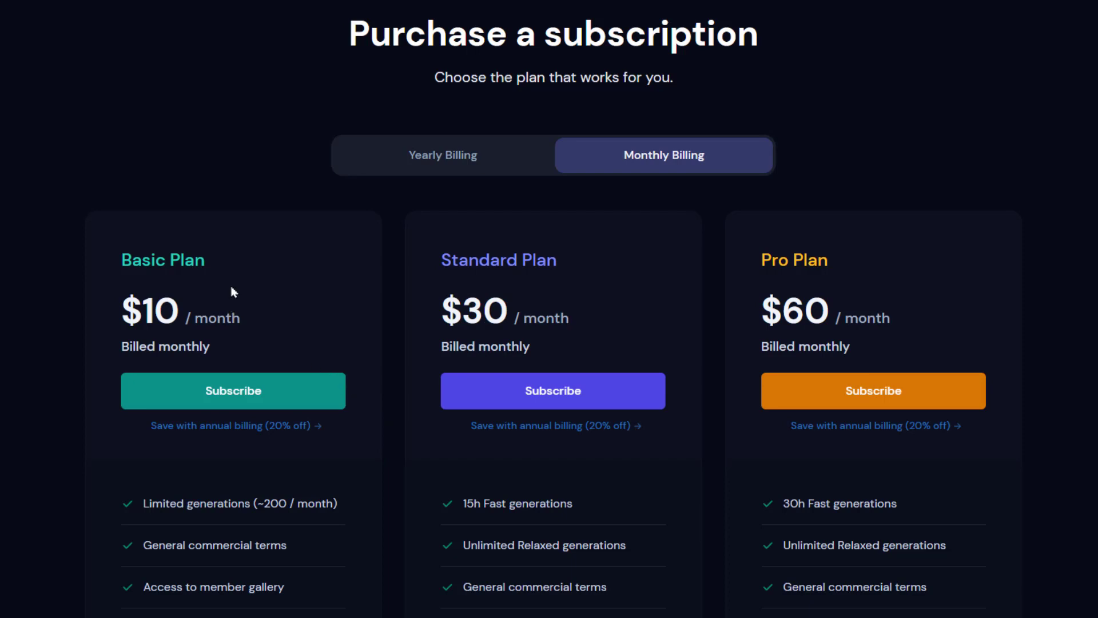
scroll(299, 318, "down", 4)
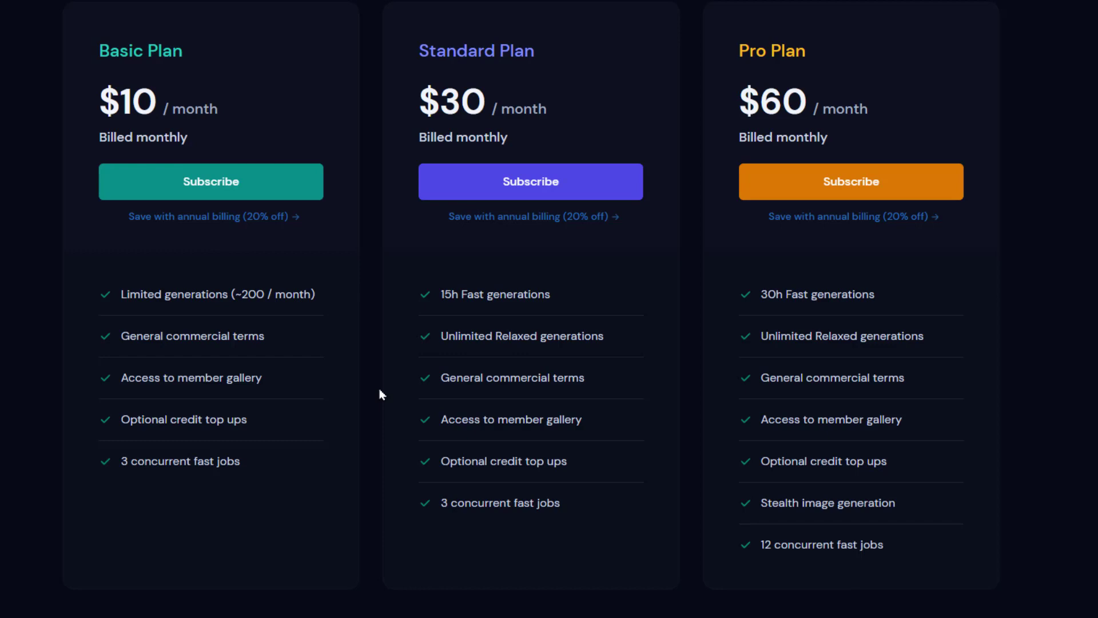
scroll(373, 379, "up", 1)
scroll(372, 378, "up", 1)
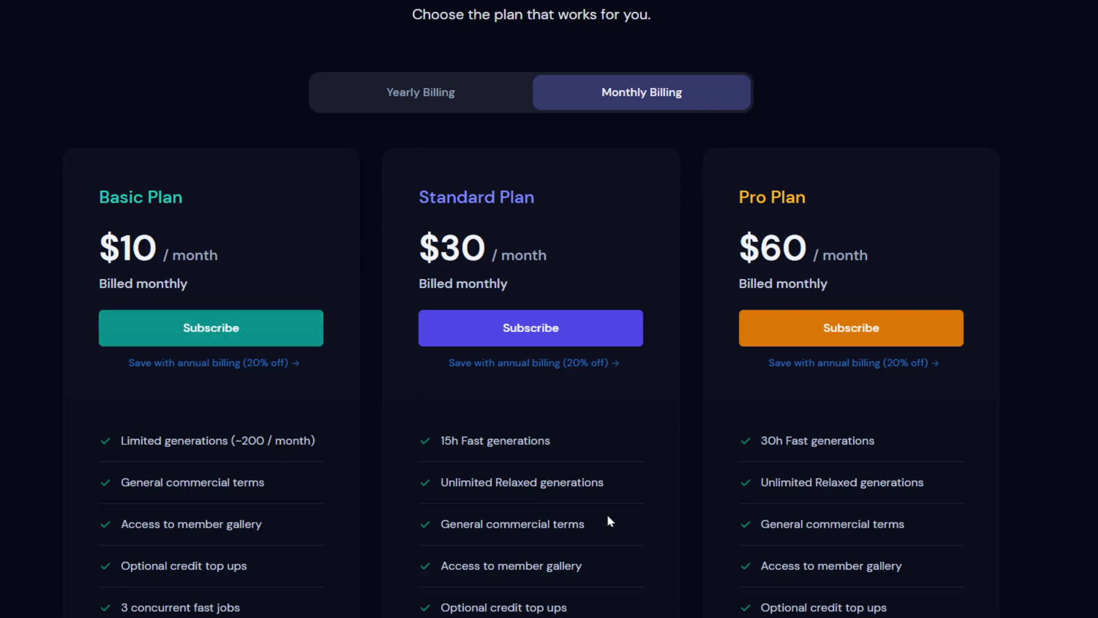
scroll(618, 457, "down", 1)
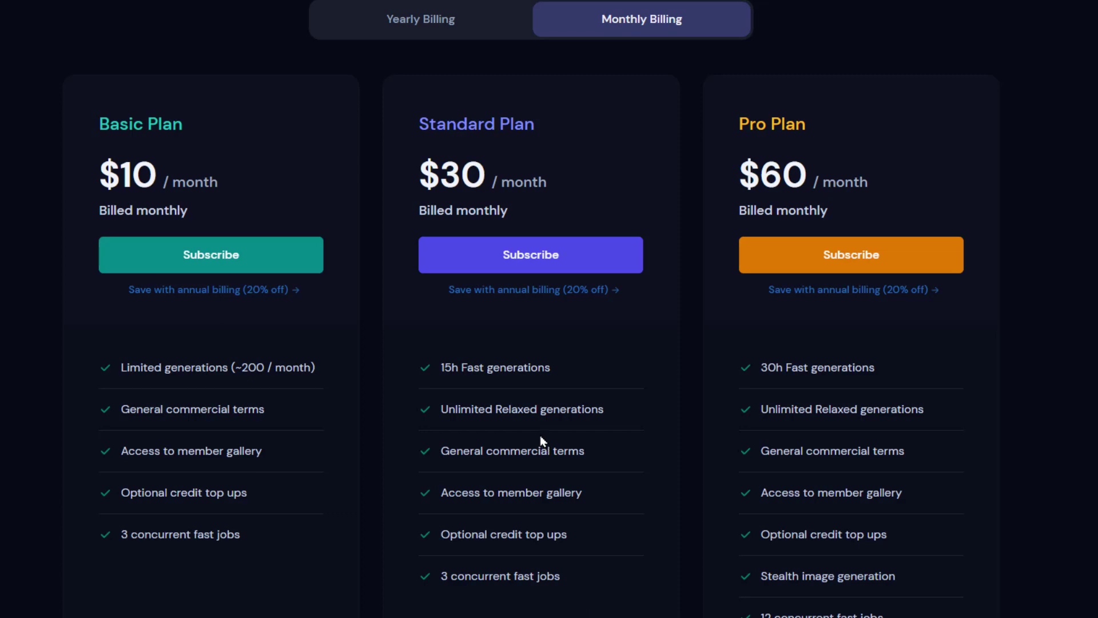
- Scroll back up the Midjourney subscription plans page
scroll(385, 328, "up", 3)
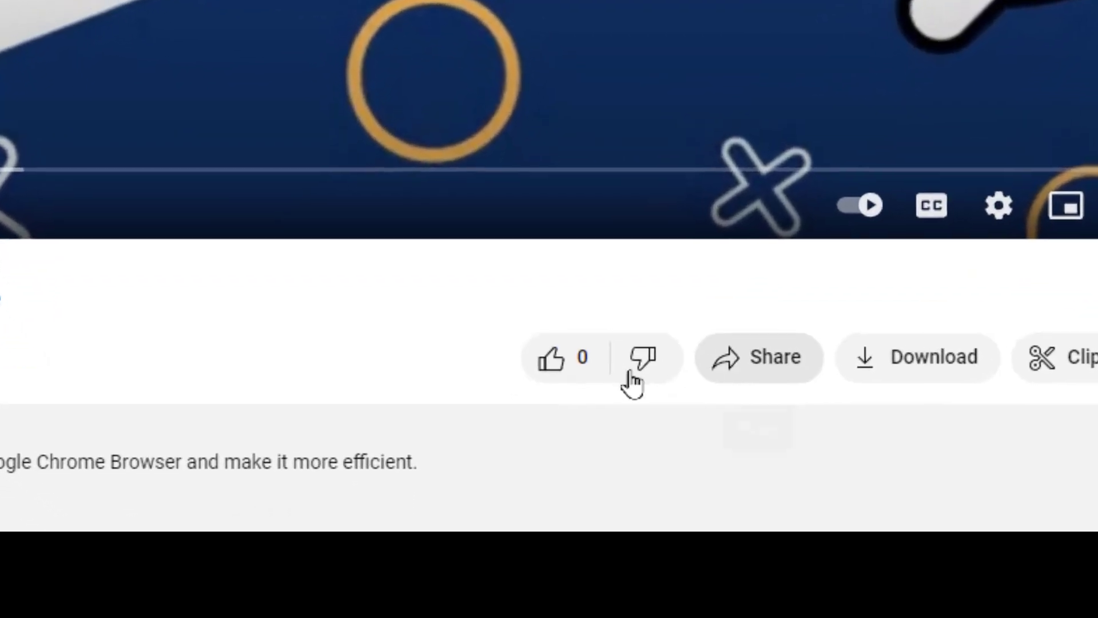
- Like the Customizing Chrome video and subscribe to Tech Tuesdays with All notifications
left_click(556, 357)
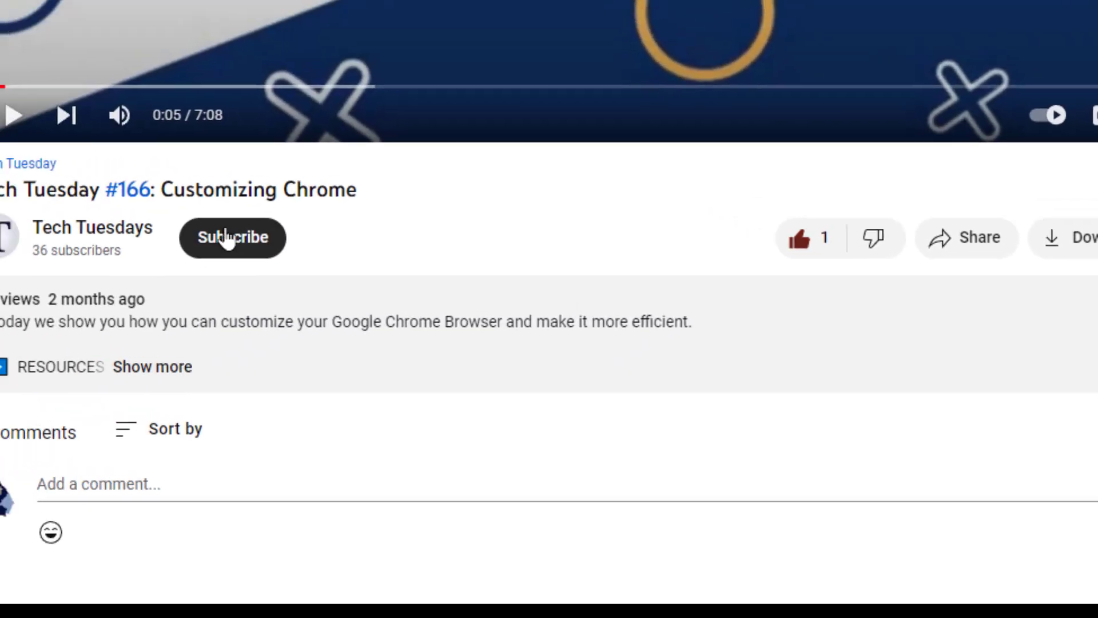
left_click(227, 239)
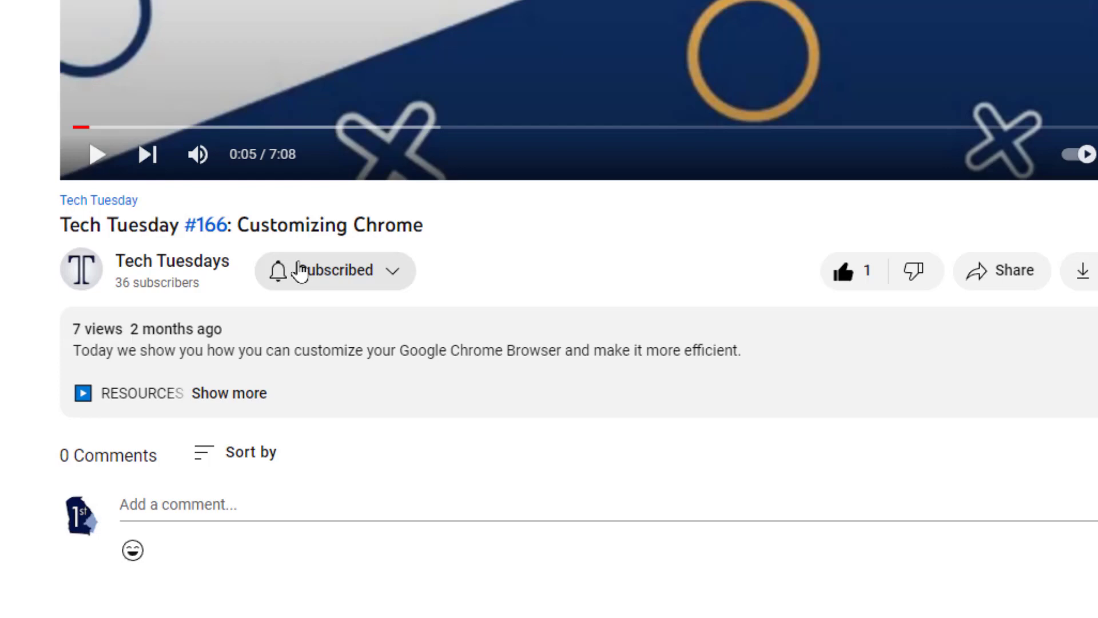
left_click(275, 243)
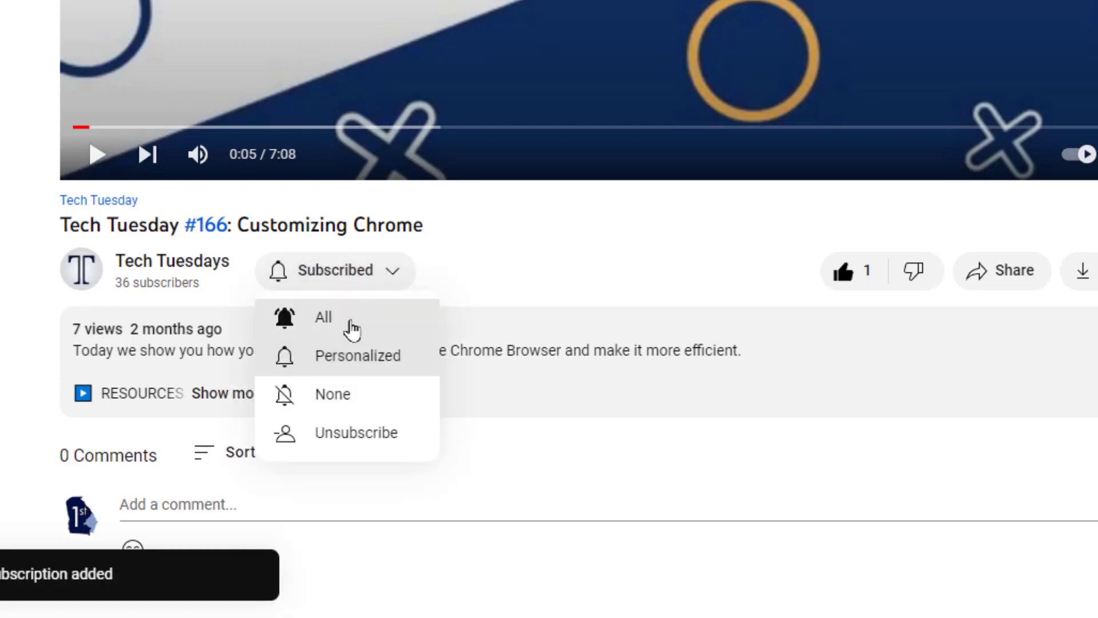
left_click(350, 323)
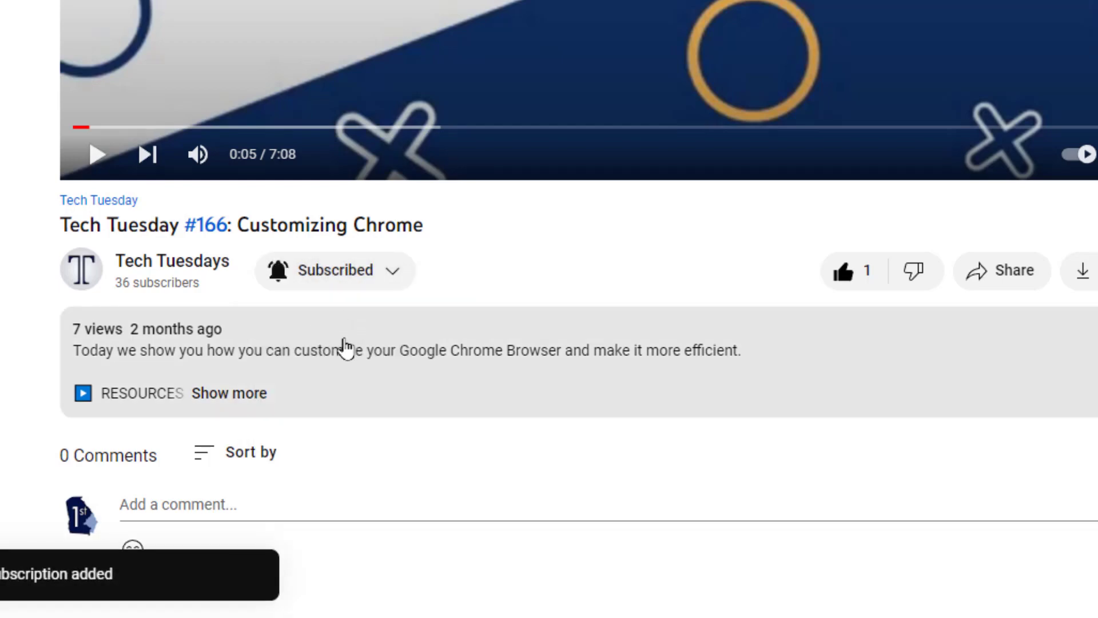
- Draft the comment 'Need more spreadsheet videos!' and bring up the video's share link
scroll(786, 311, "down", 5)
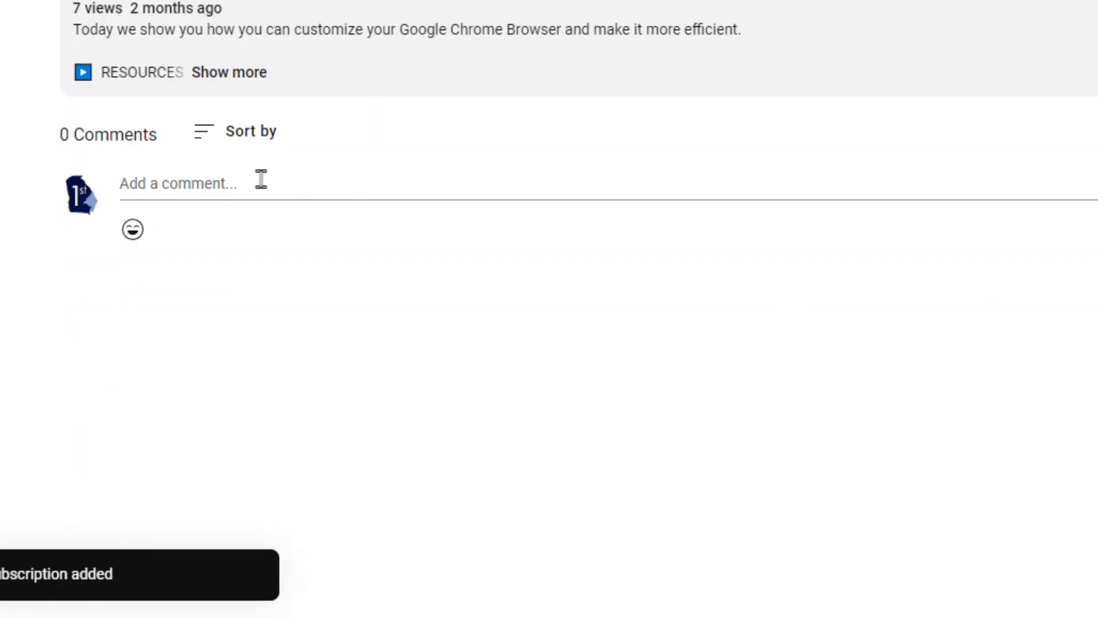
left_click(255, 179)
type("Need more spreadsheet videos!")
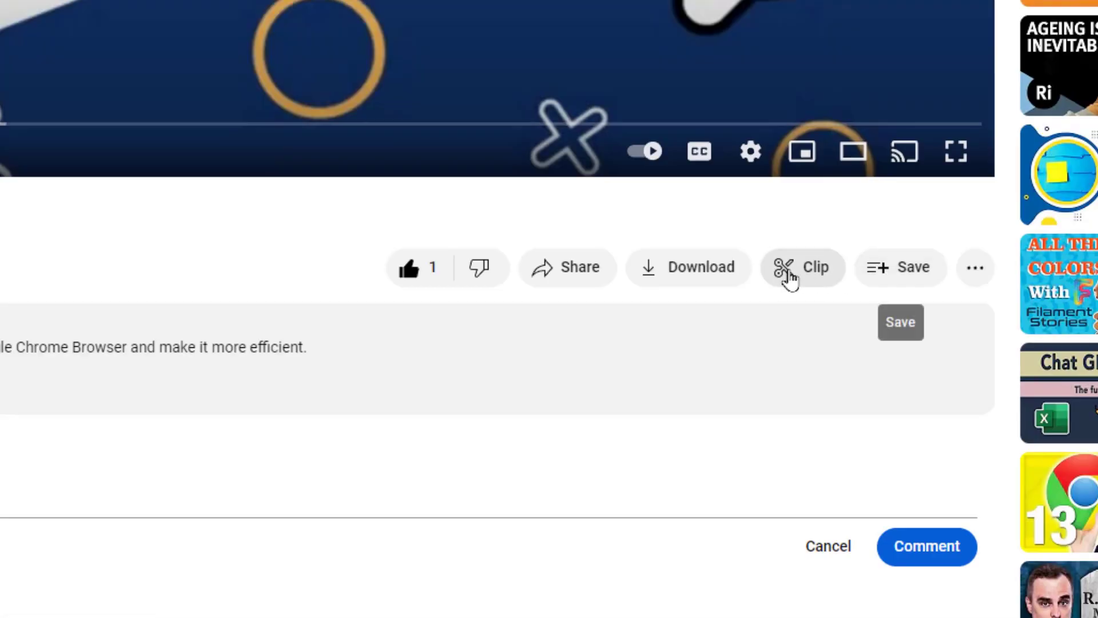
left_click(547, 277)
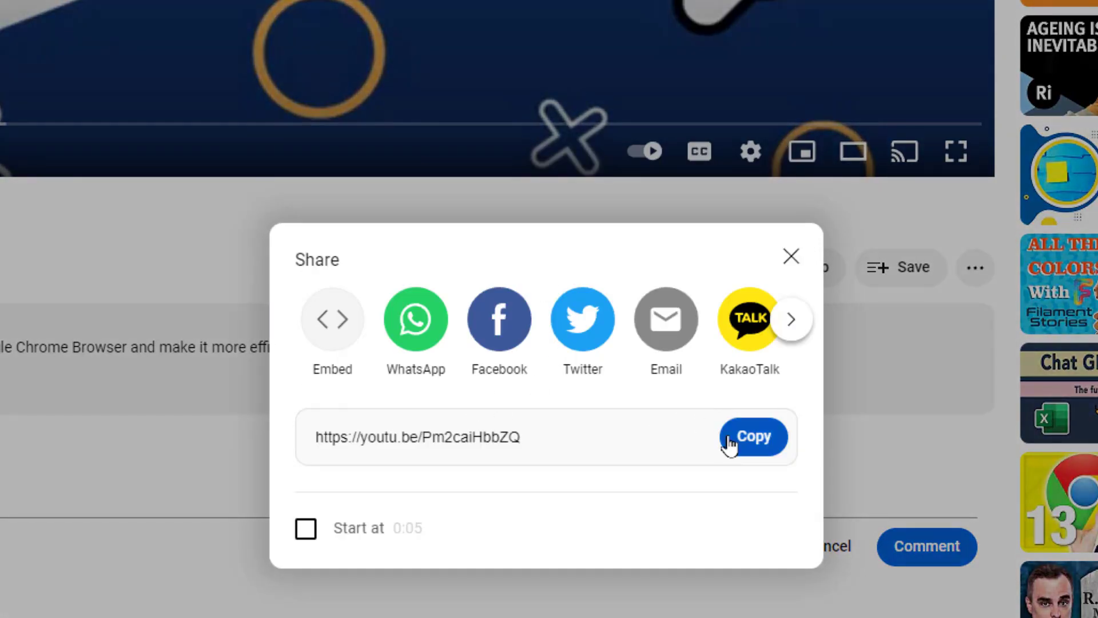